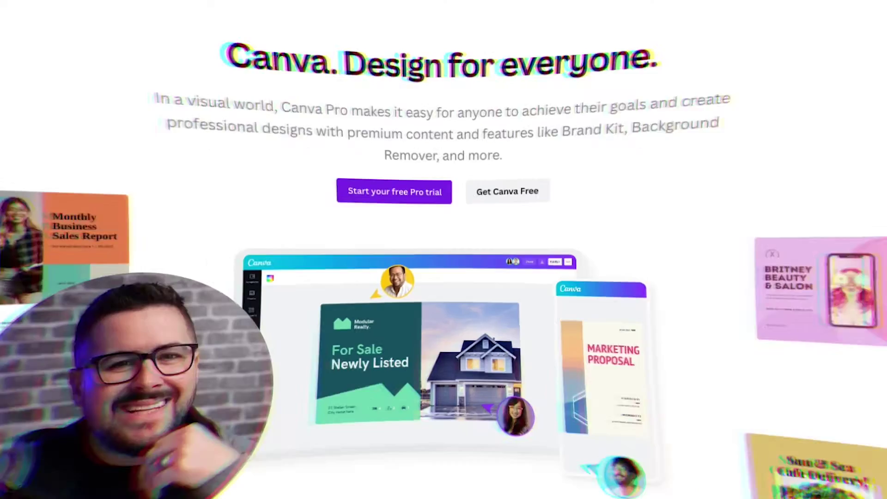
Scroll to the pricing cards showing Canva Free at $0 and Canva Pro at $119.99/year
scroll(443, 249, "down", 5)
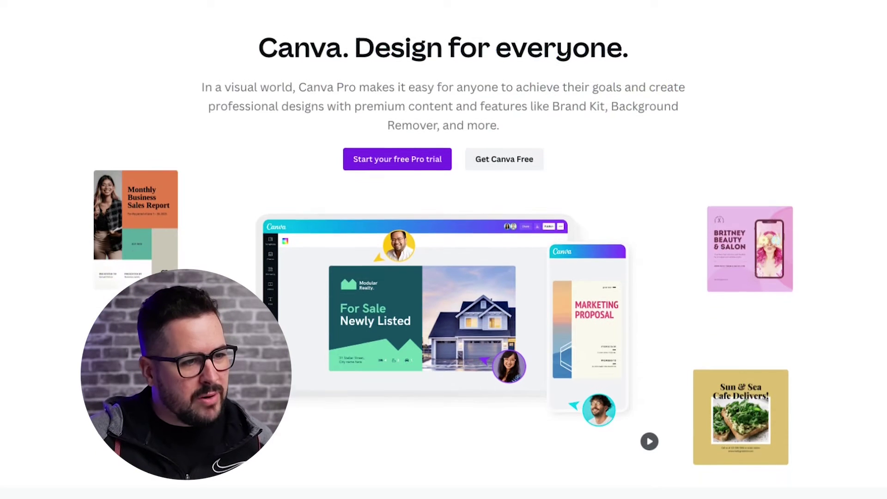
scroll(443, 249, "down", 10)
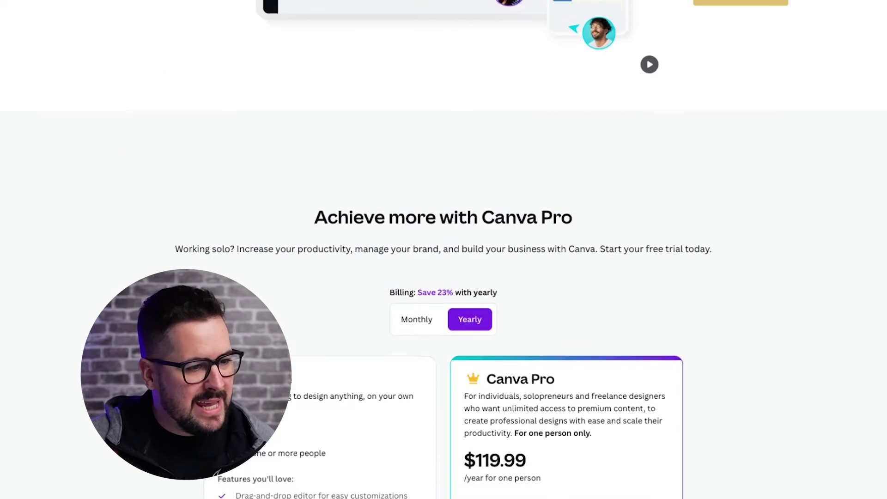
scroll(444, 249, "up", 1)
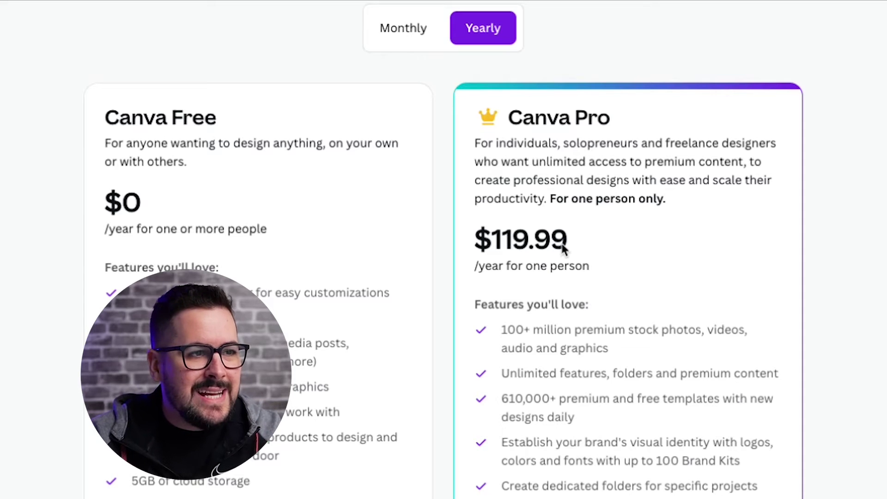
Switch the plan prices between monthly and yearly billing, ending on monthly
left_click(415, 33)
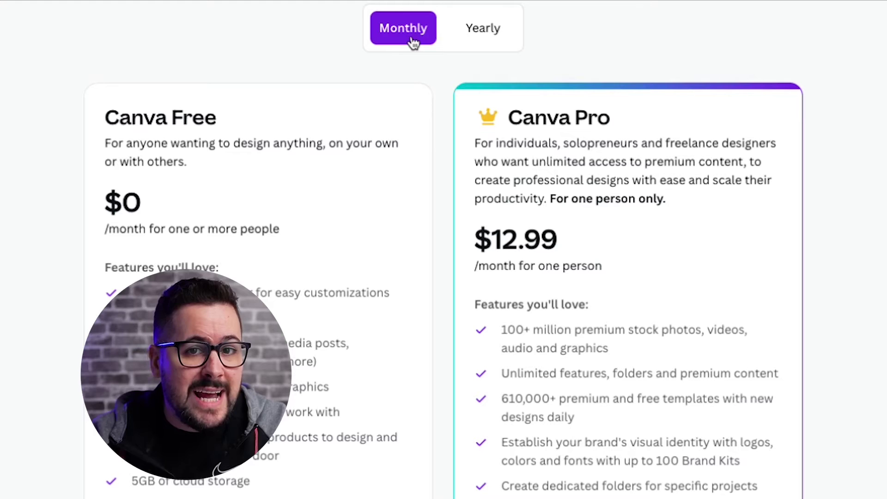
left_click(474, 35)
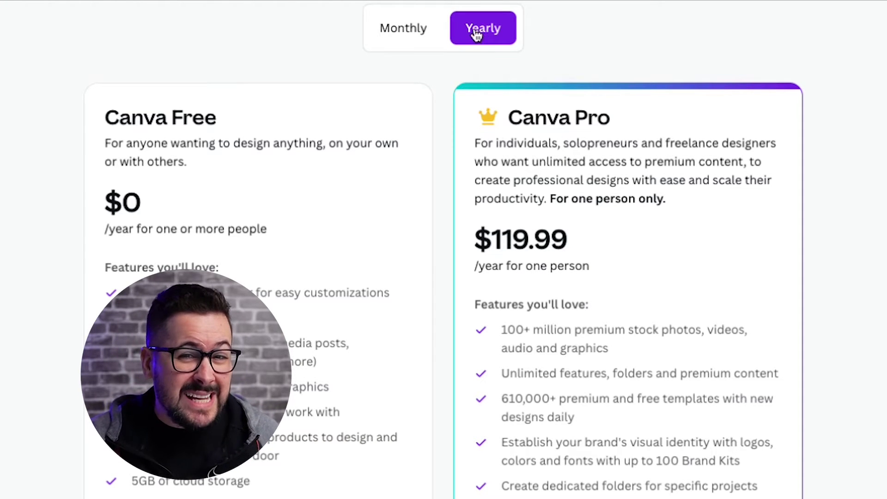
left_click(418, 33)
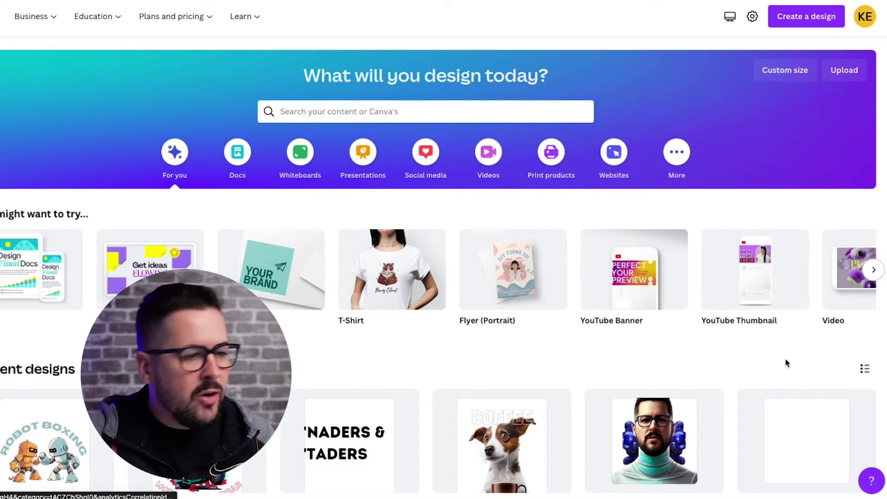
scroll(736, 304, "right", 2)
scroll(737, 303, "right", 12)
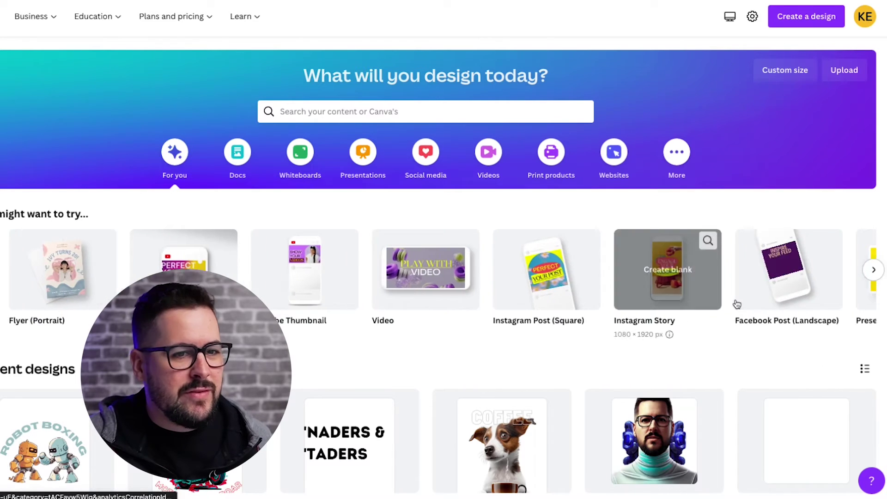
scroll(737, 304, "right", 10)
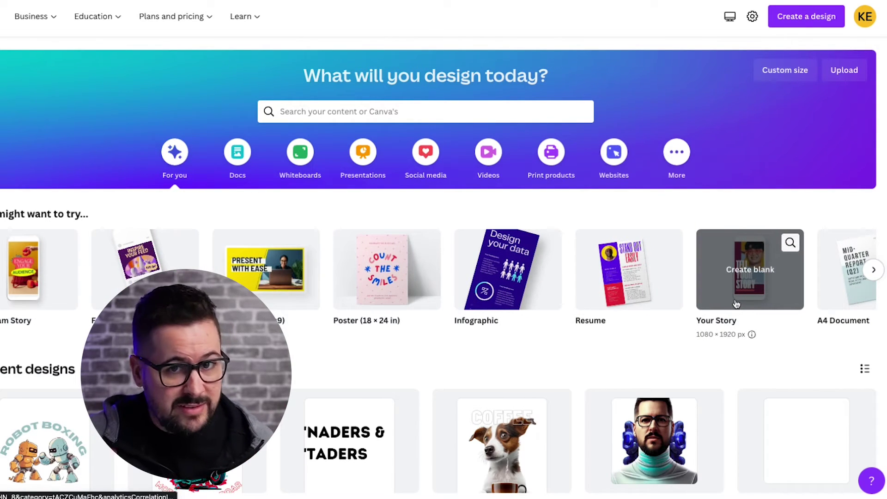
scroll(736, 304, "right", 1)
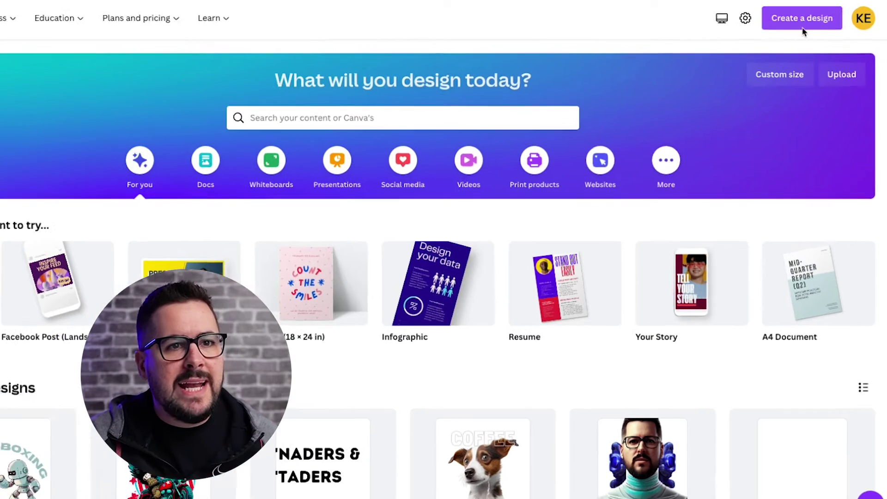
Choose Custom size from the Create a design menu to get width and height fields
left_click(802, 27)
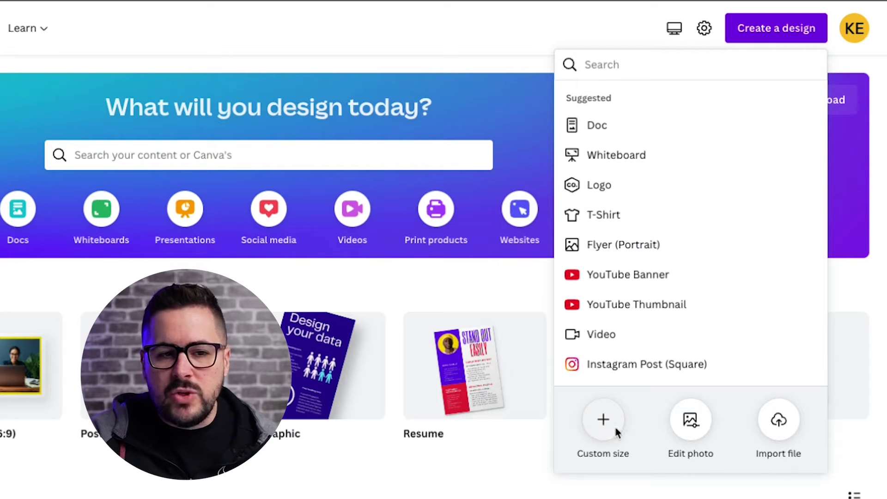
left_click(602, 424)
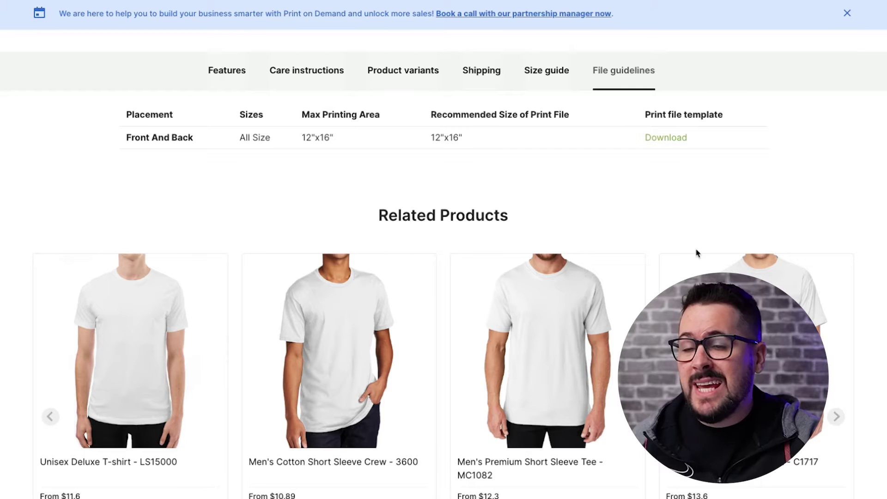
Find and highlight the Unisex Jersey Tee's recommended 12"x16" print file size
scroll(697, 253, "up", 8)
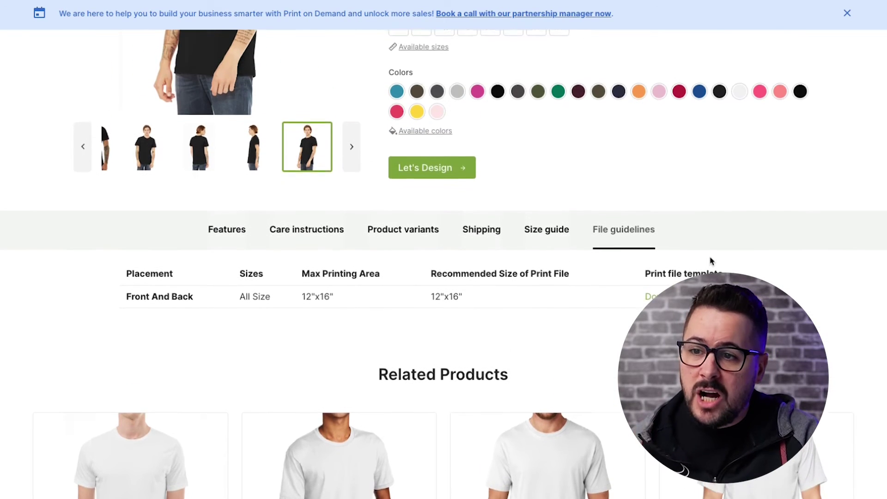
scroll(710, 261, "down", 2)
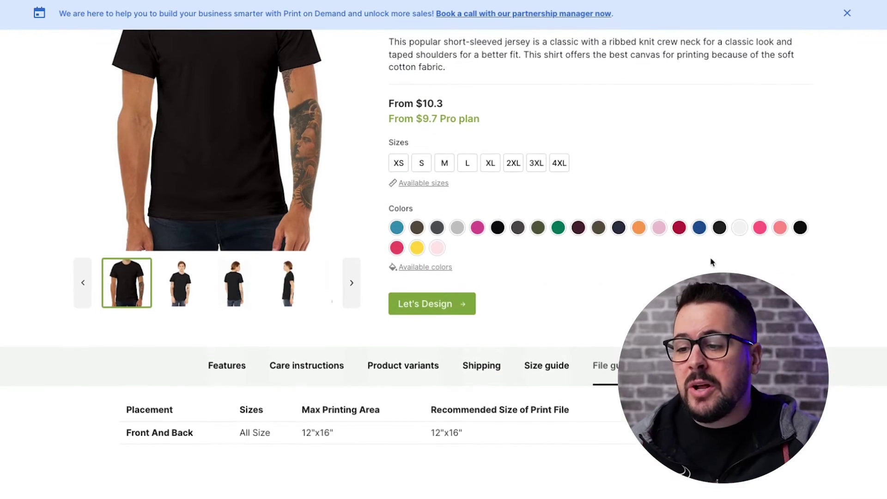
scroll(710, 262, "up", 5)
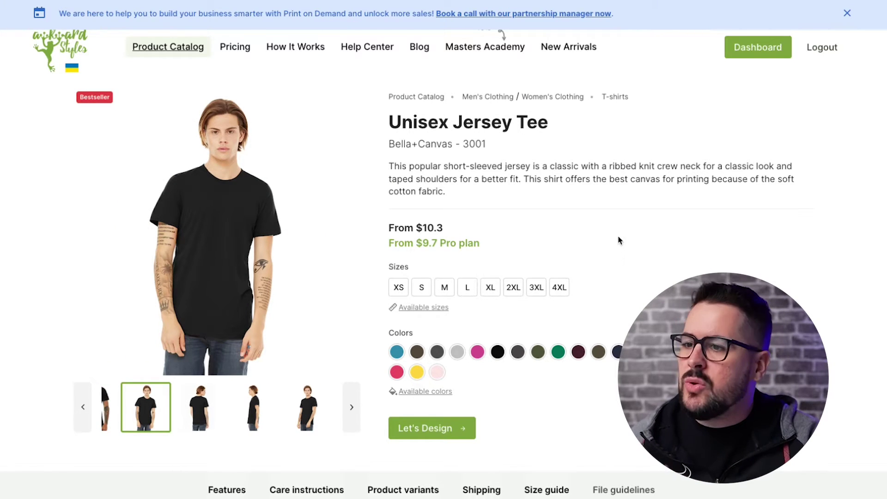
scroll(620, 240, "down", 3)
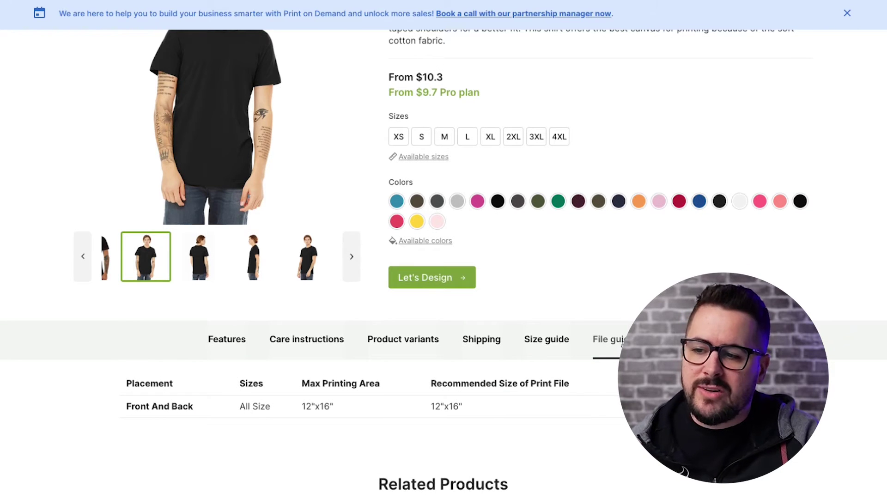
scroll(622, 340, "up", 3)
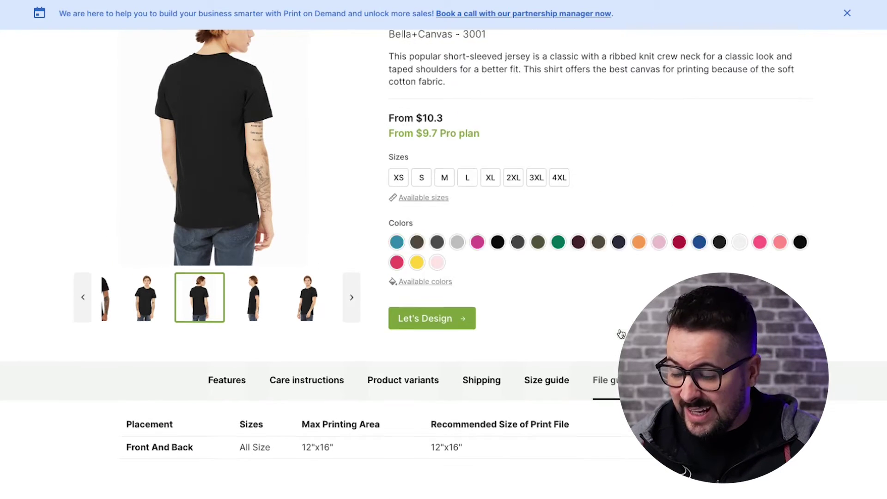
scroll(608, 283, "down", 4)
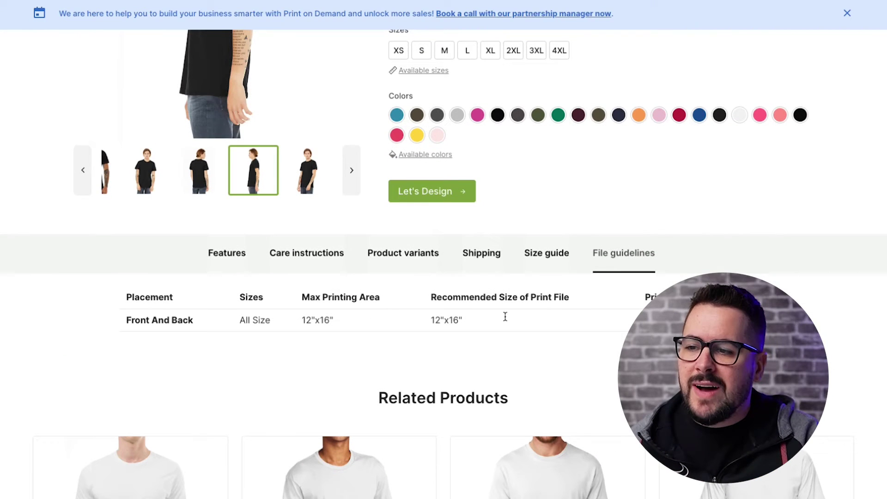
left_click_drag(472, 324, 428, 323)
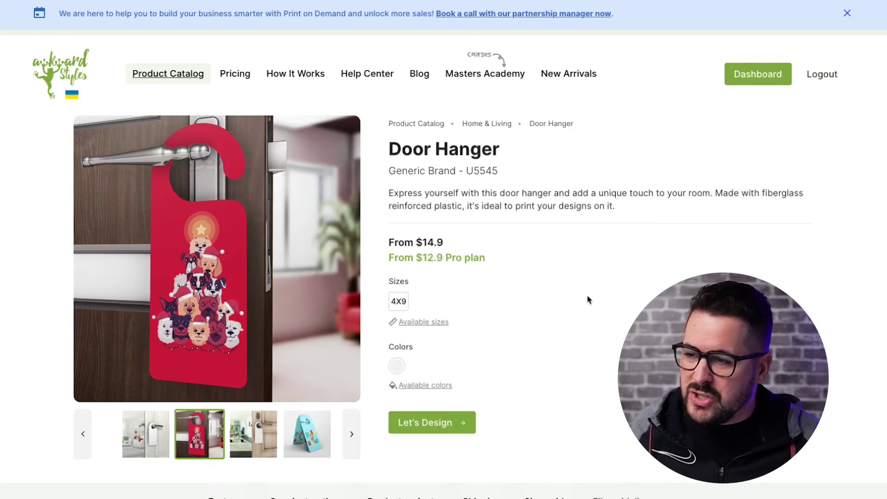
Highlight the Door Hanger's recommended 4.5x9.5 print size, then clear the highlight
scroll(587, 299, "down", 4)
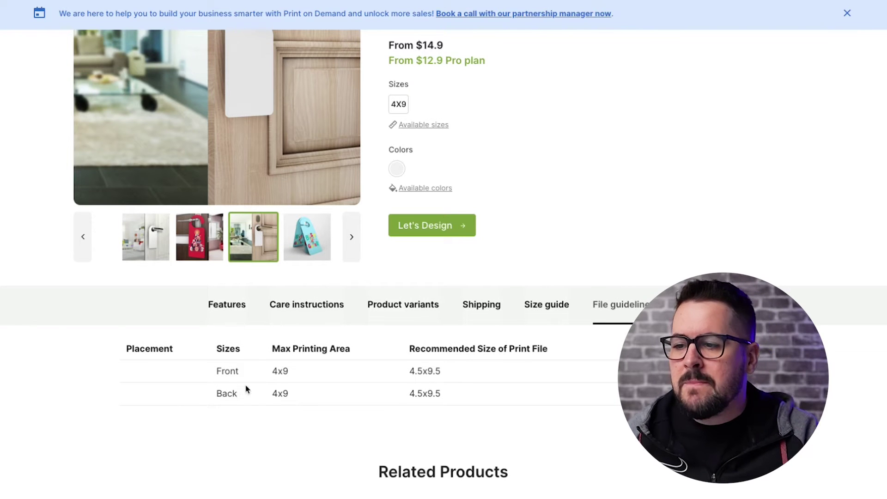
left_click_drag(409, 371, 460, 375)
left_click(459, 375)
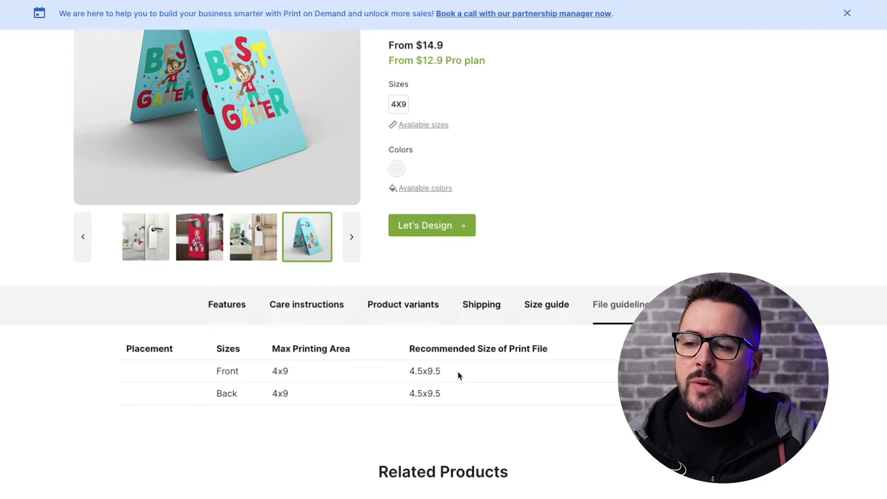
scroll(459, 375, "up", 1)
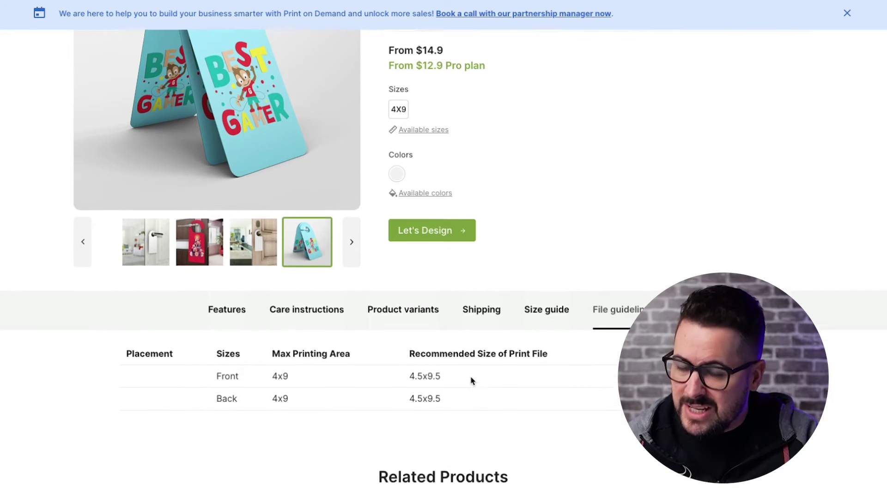
scroll(471, 380, "down", 1)
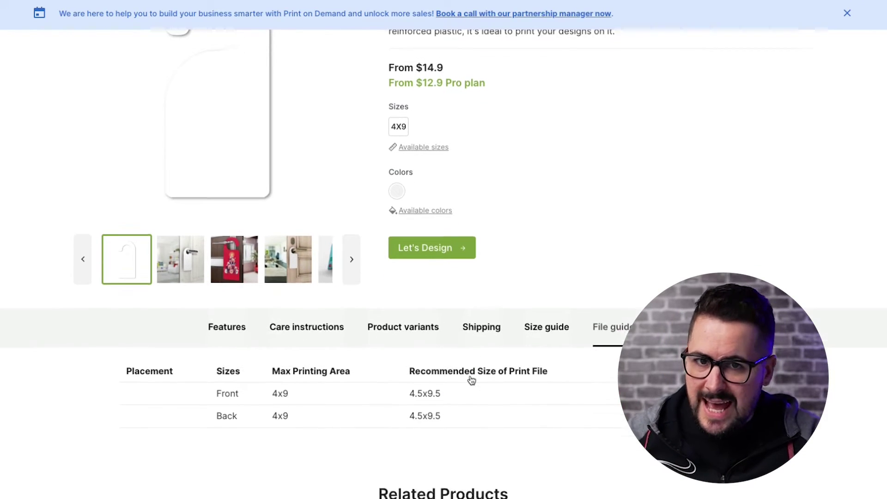
scroll(470, 379, "up", 1)
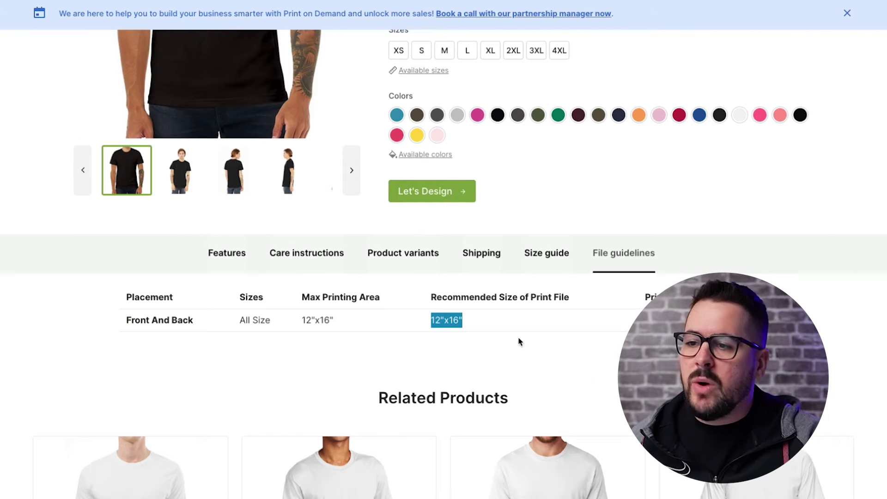
left_click(484, 323)
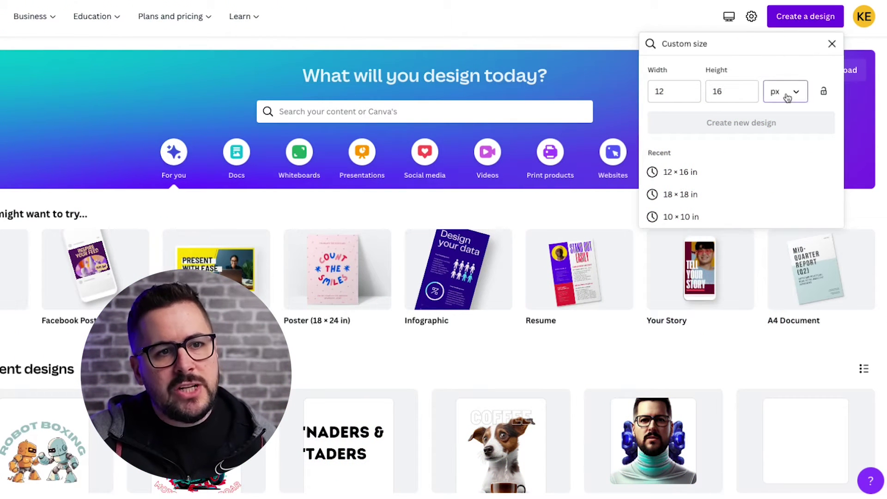
Set units to inches, width 12 and height 16, and create the blank design
left_click(787, 93)
left_click(779, 142)
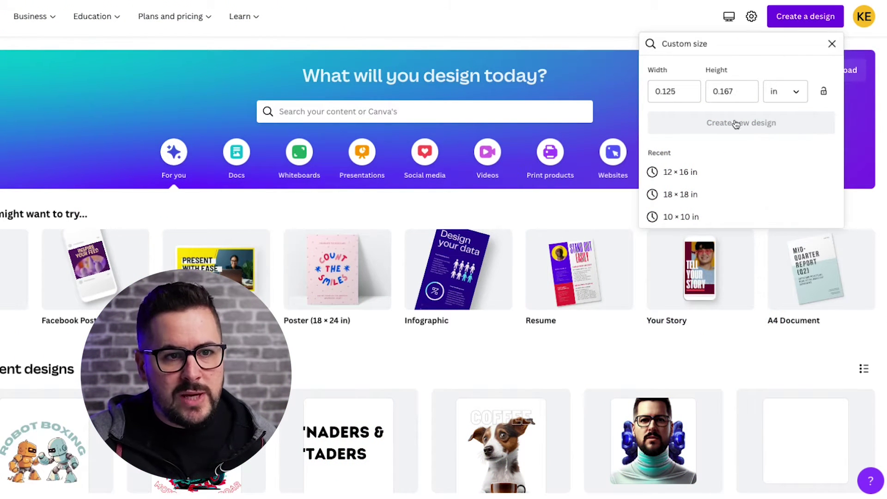
double_click(679, 91)
type("12")
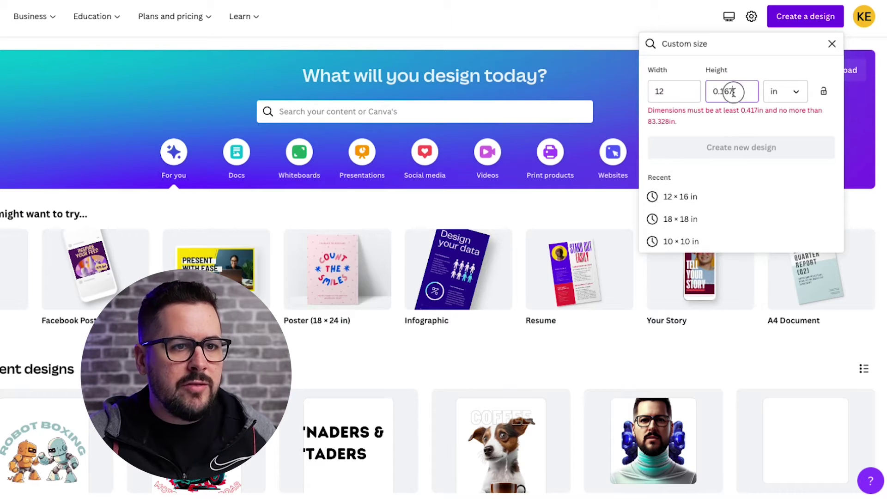
double_click(733, 92)
type("16")
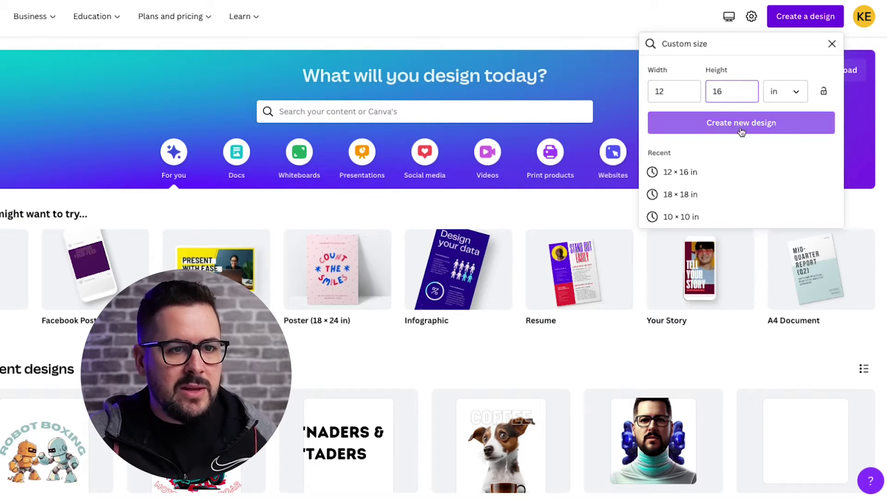
left_click(740, 128)
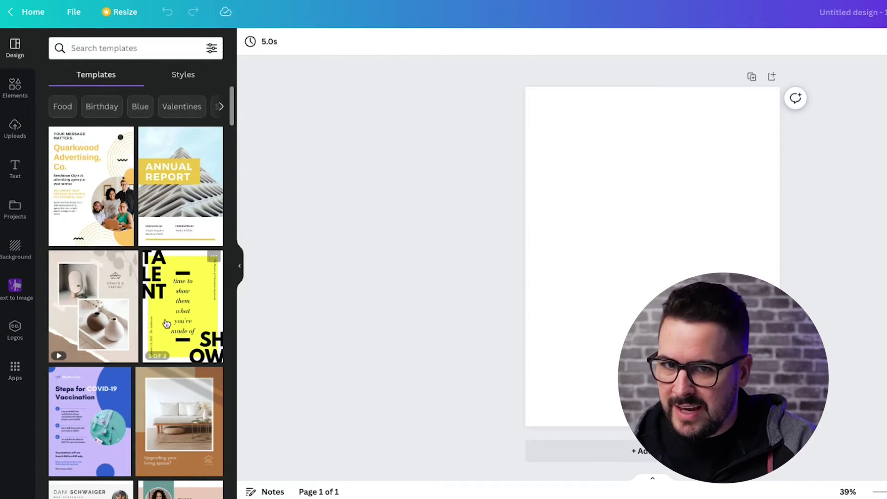
Search the design templates for 't-shirt'
scroll(165, 308, "down", 10)
scroll(166, 308, "down", 2)
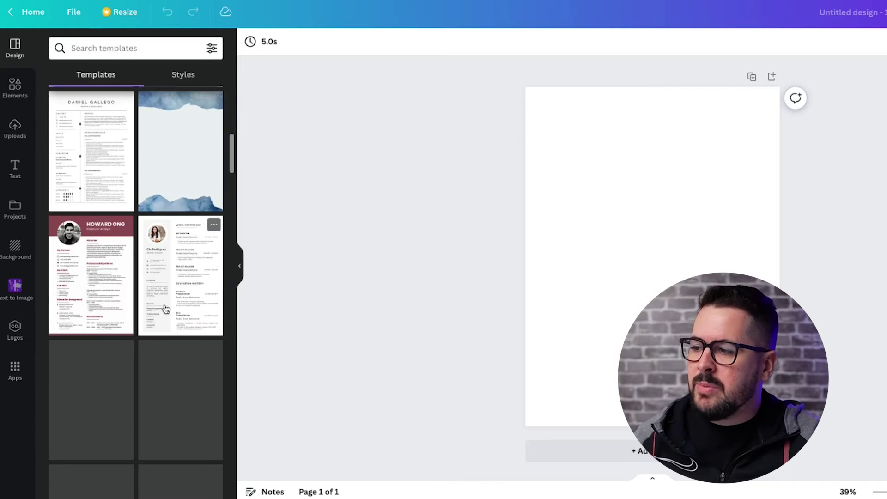
scroll(165, 308, "up", 15)
left_click(141, 50)
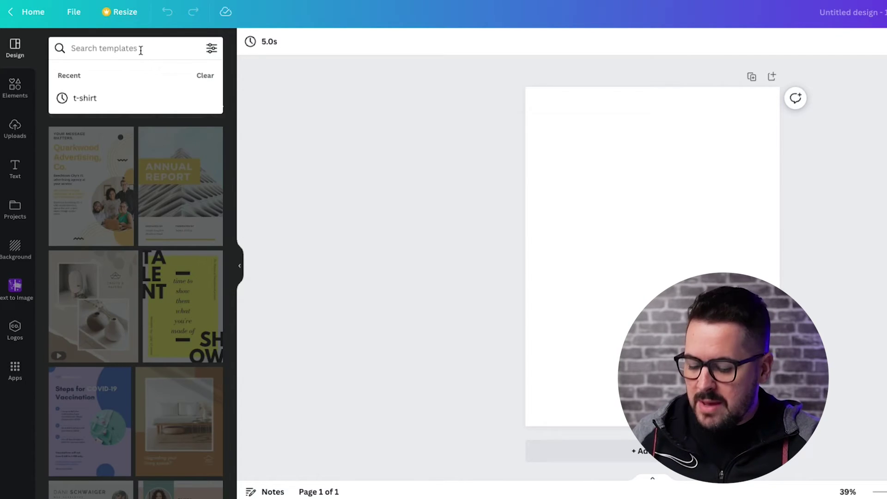
type("t-shirt")
key("Return")
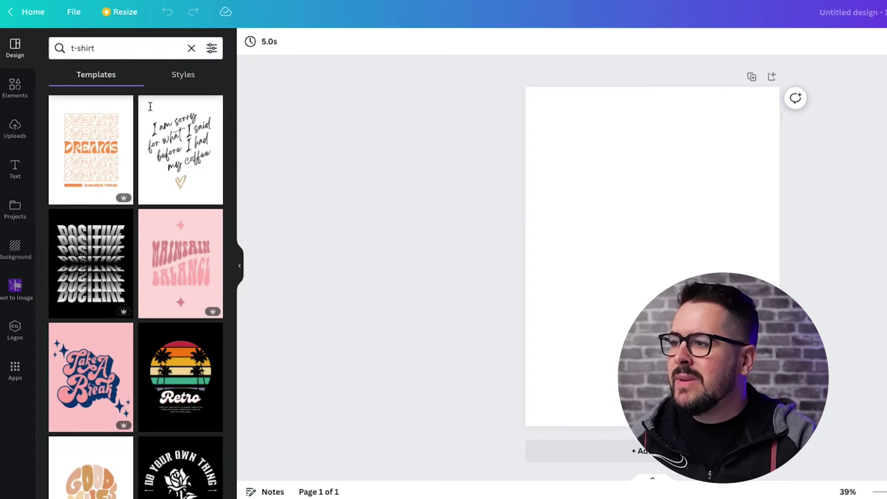
Scroll the t-shirt results and apply the circular Smile template to the page
scroll(151, 283, "down", 8)
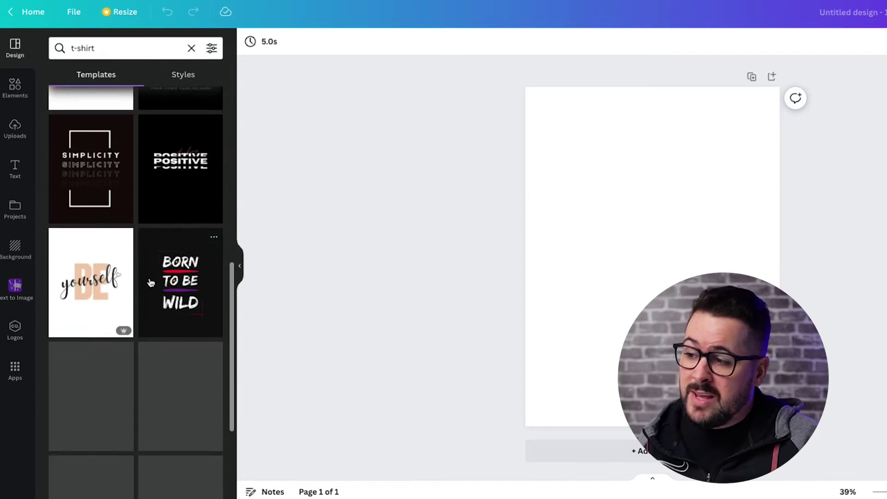
scroll(151, 283, "down", 6)
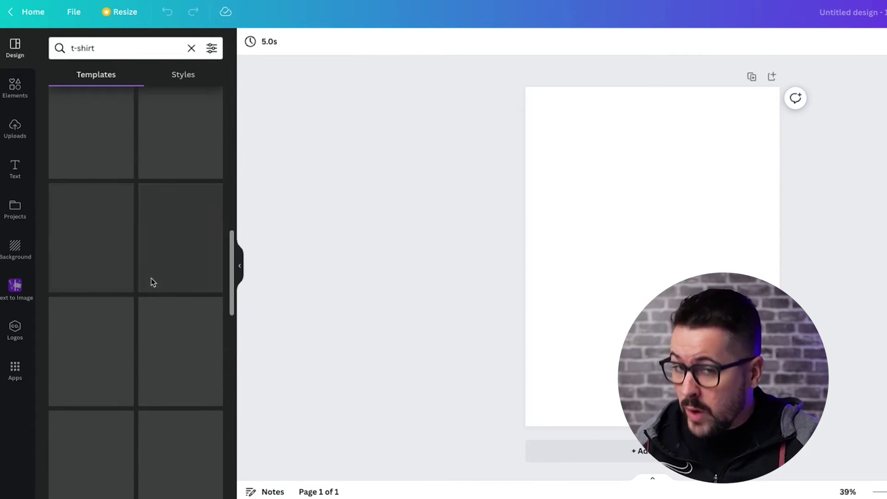
scroll(157, 284, "down", 3)
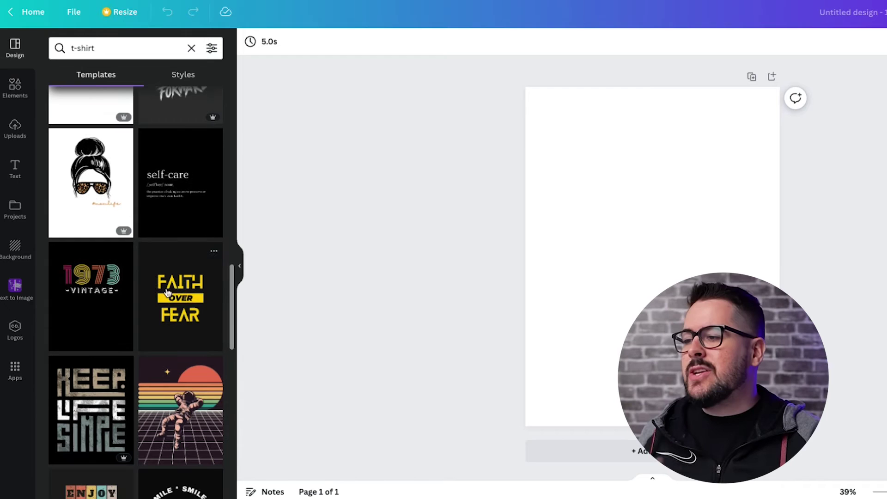
scroll(169, 300, "down", 2)
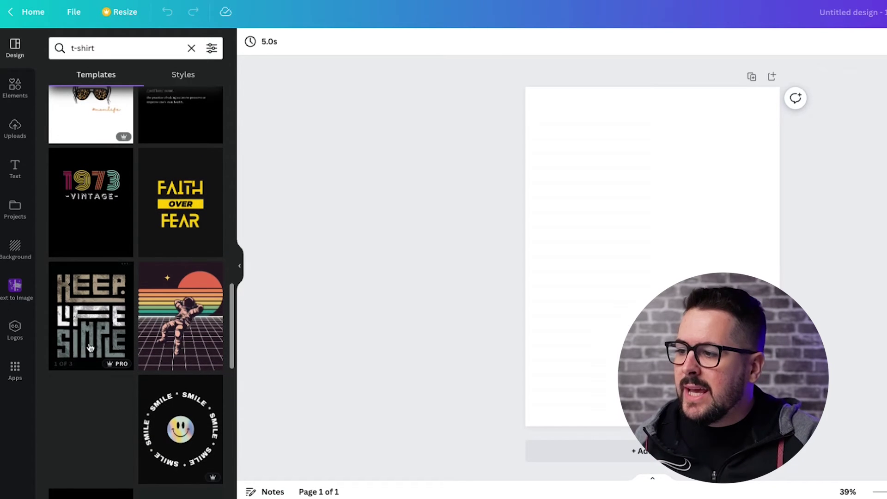
scroll(173, 356, "down", 2)
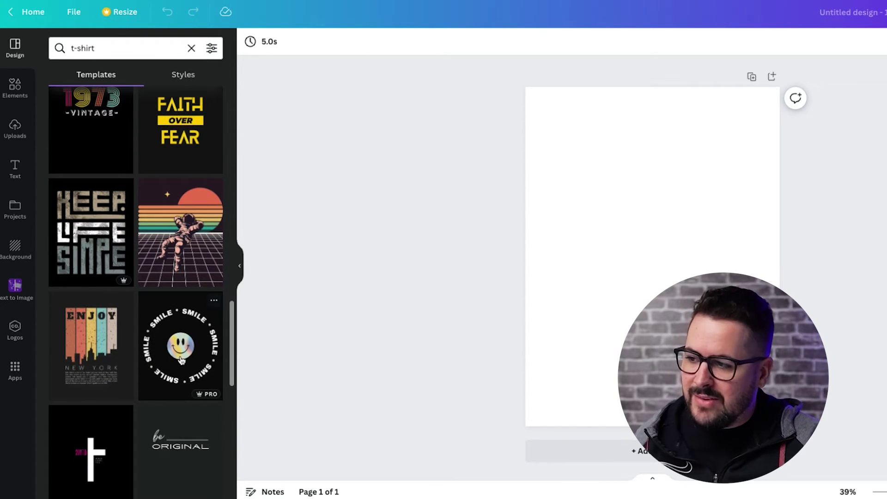
left_click(181, 353)
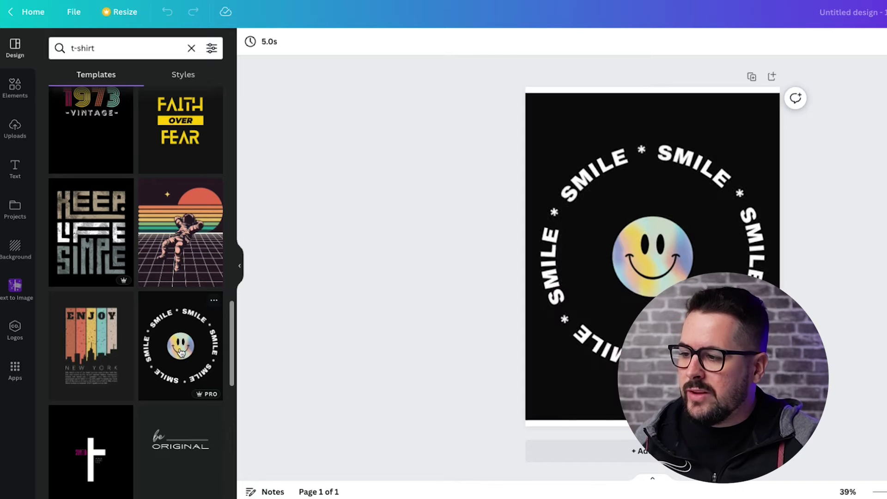
Open the template's curved SMILE text for editing, then deselect it
left_click(592, 175)
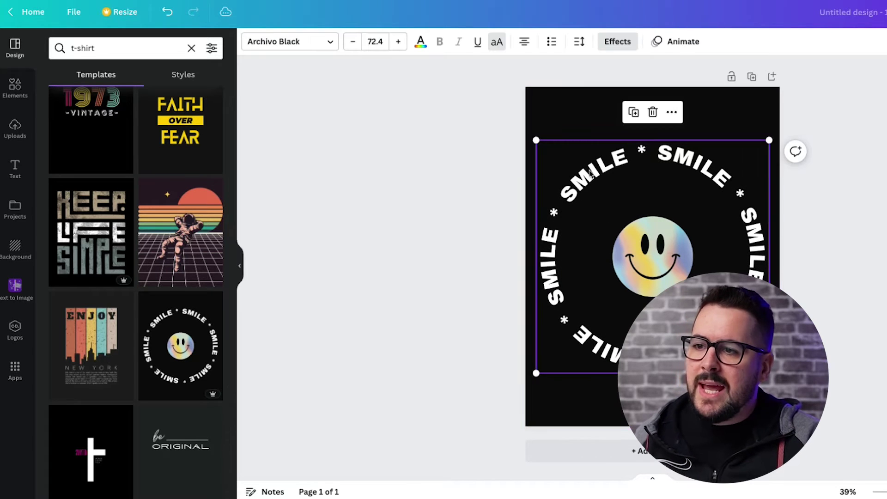
double_click(583, 161)
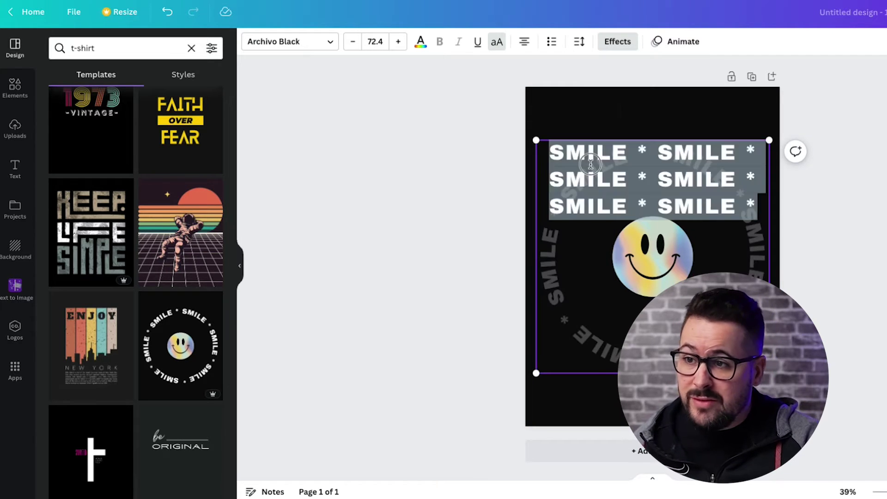
left_click(453, 273)
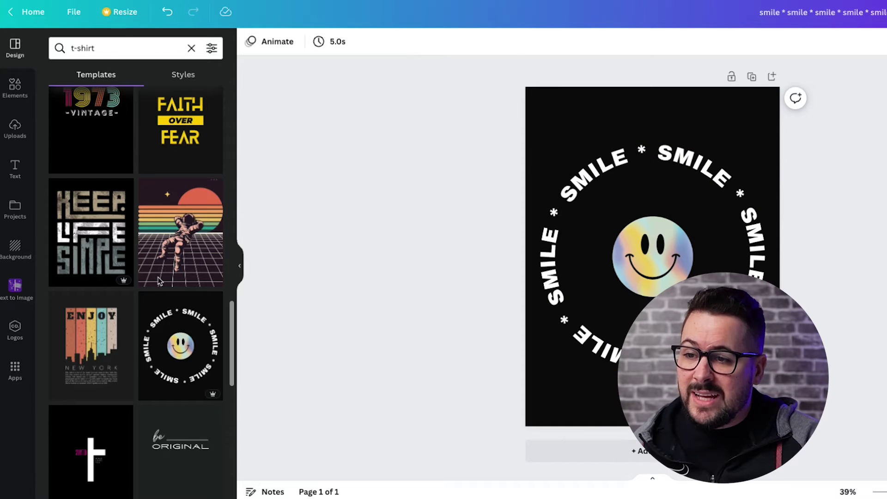
Browse the Elements library of lines, shapes, graphics and stickers
scroll(158, 282, "down", 10)
scroll(178, 286, "up", 5)
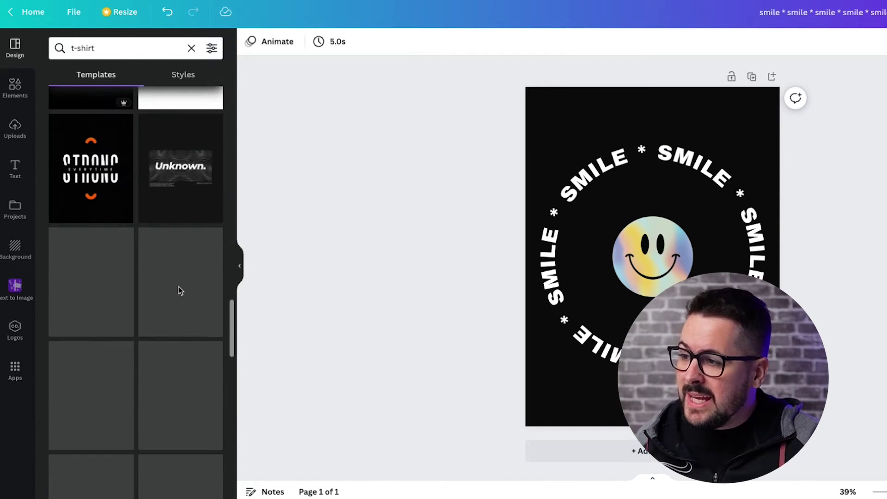
mouse_move(117, 299)
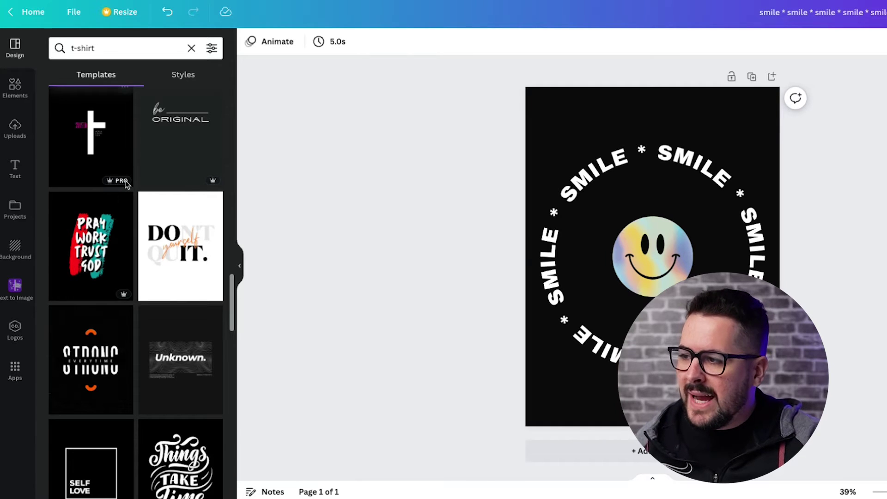
mouse_move(124, 184)
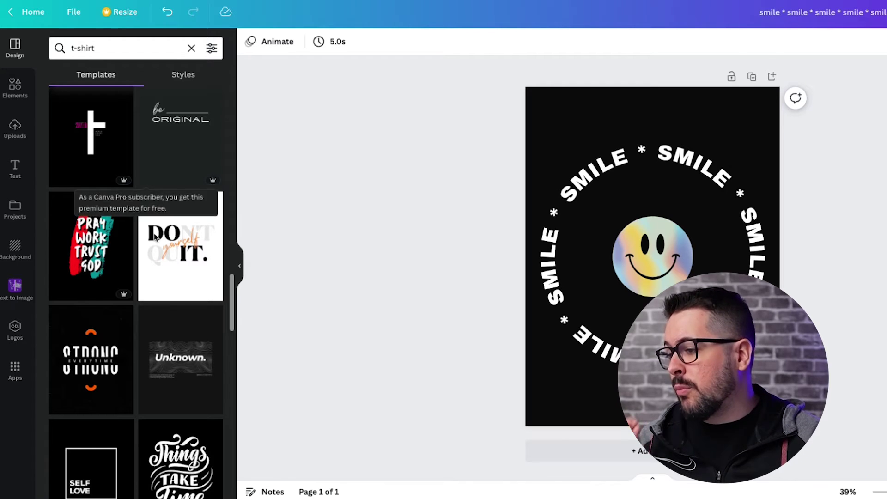
scroll(172, 296, "down", 5)
scroll(172, 296, "down", 10)
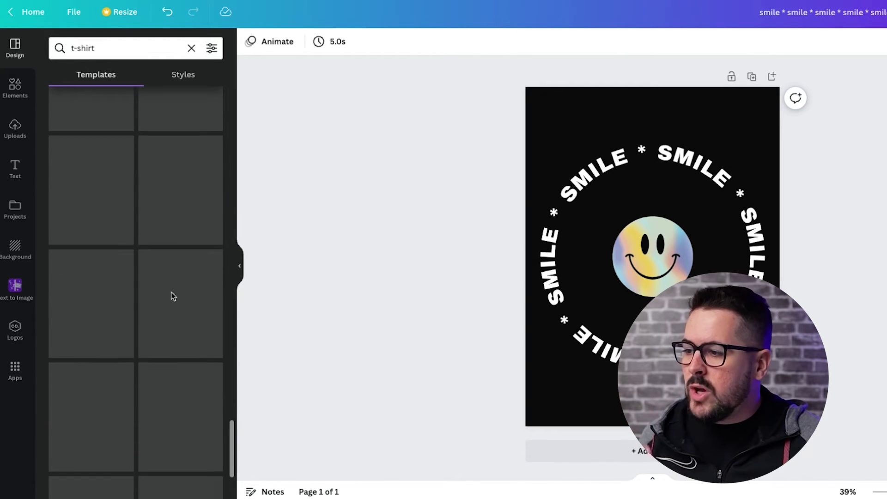
scroll(172, 296, "down", 2)
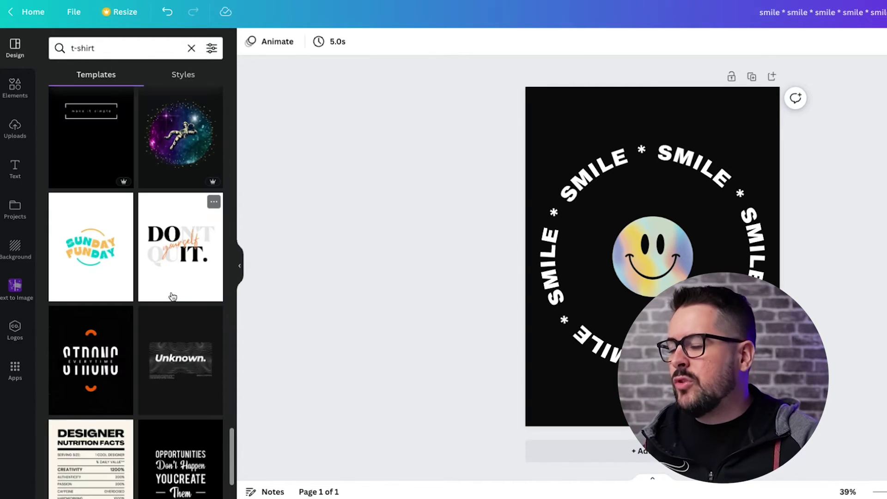
scroll(172, 295, "down", 7)
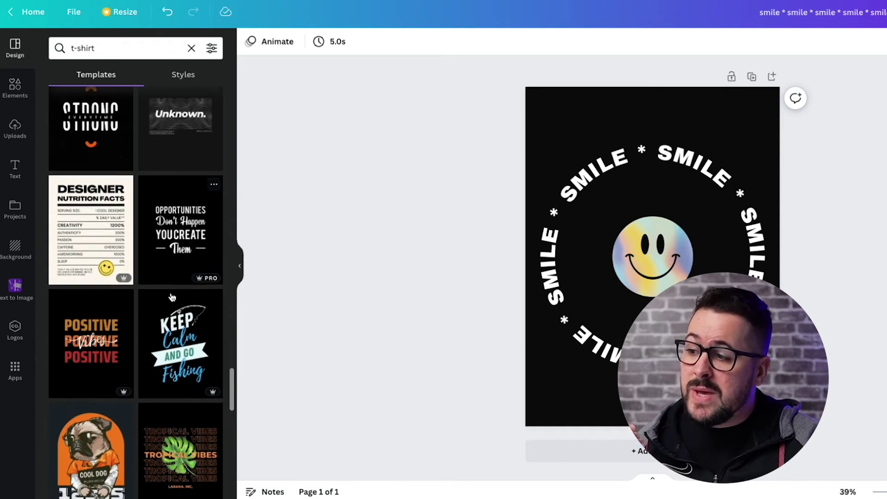
scroll(172, 297, "down", 2)
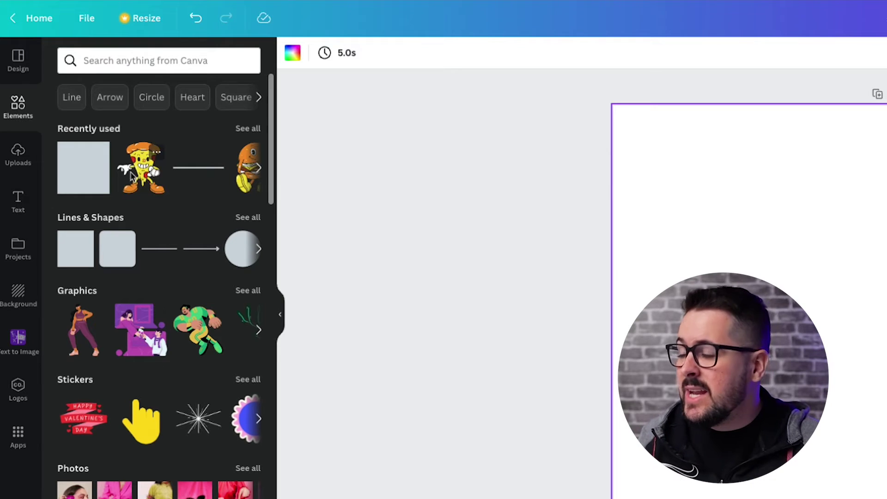
Search Elements for 'football' and show all football graphics
left_click(168, 61)
type("football")
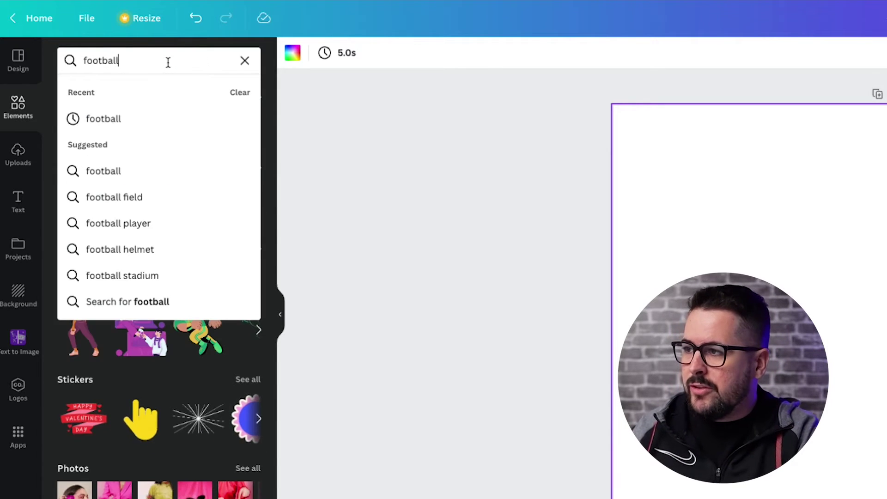
key("Return")
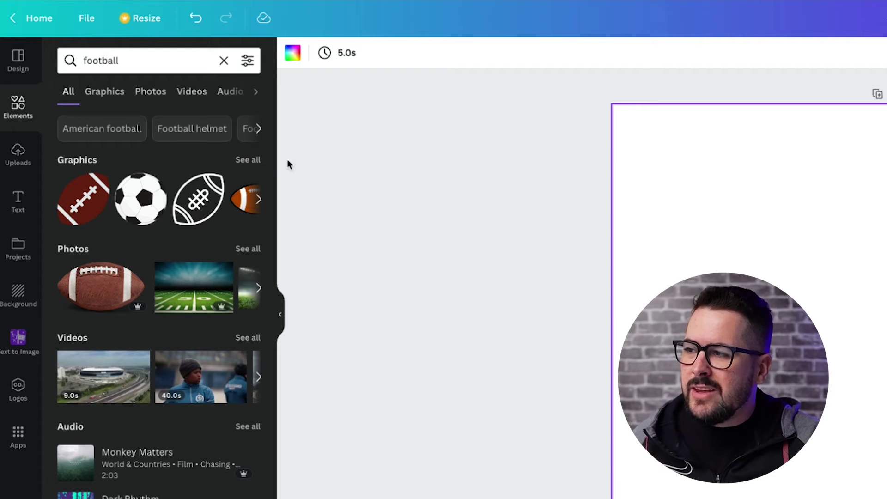
left_click(252, 165)
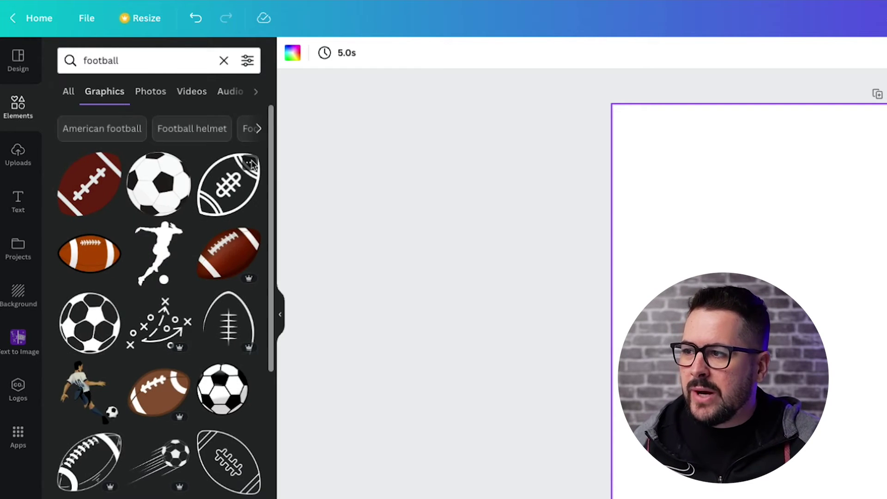
Add the red football graphic to the page, enlarged and centred
scroll(220, 302, "down", 5)
scroll(220, 302, "down", 4)
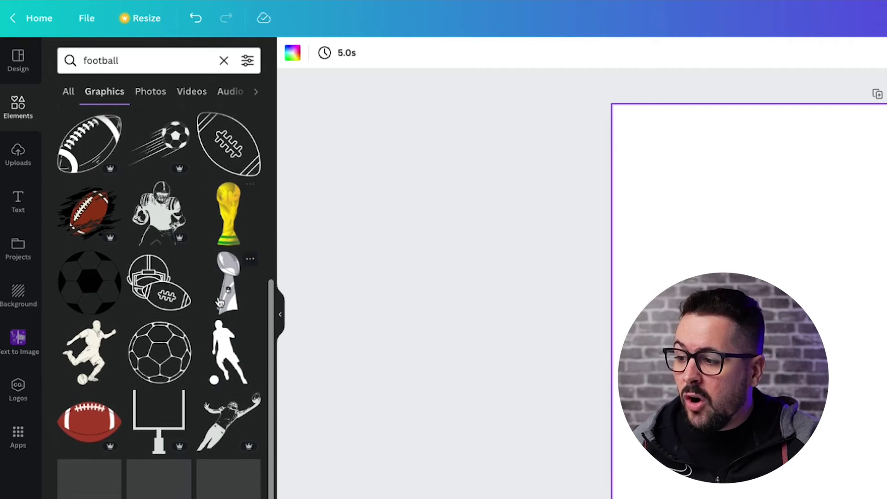
scroll(220, 301, "down", 2)
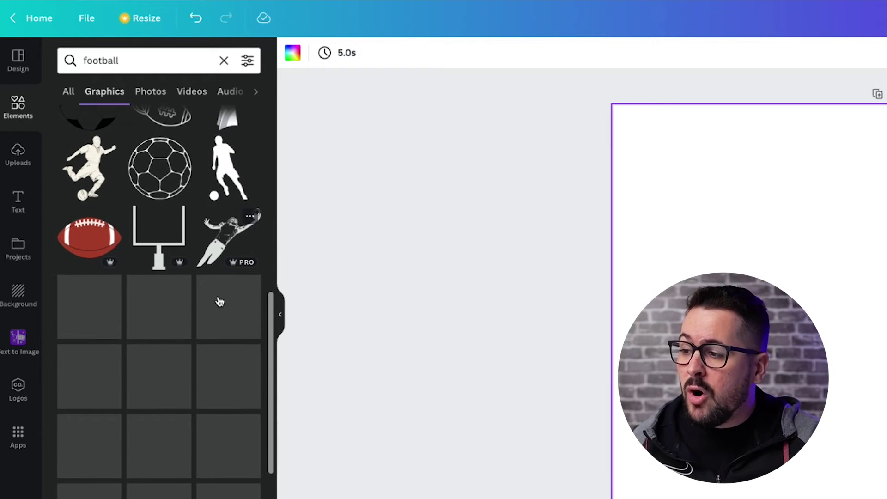
scroll(218, 299, "down", 4)
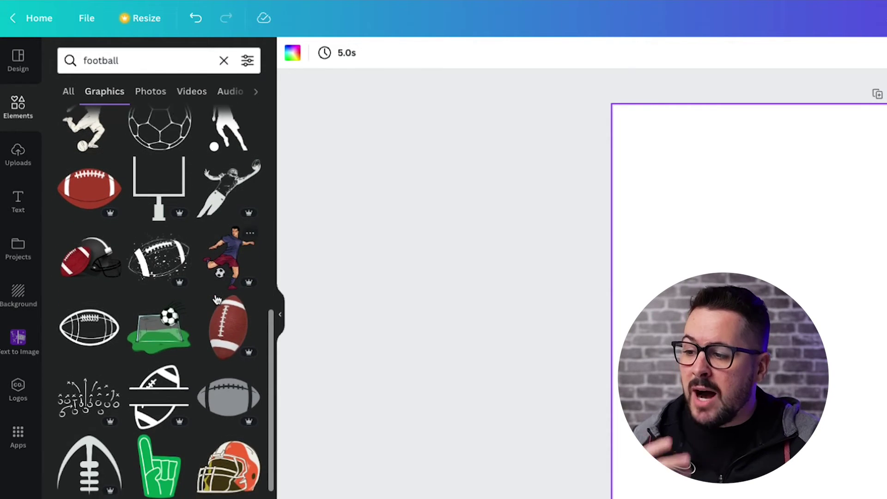
scroll(217, 299, "down", 4)
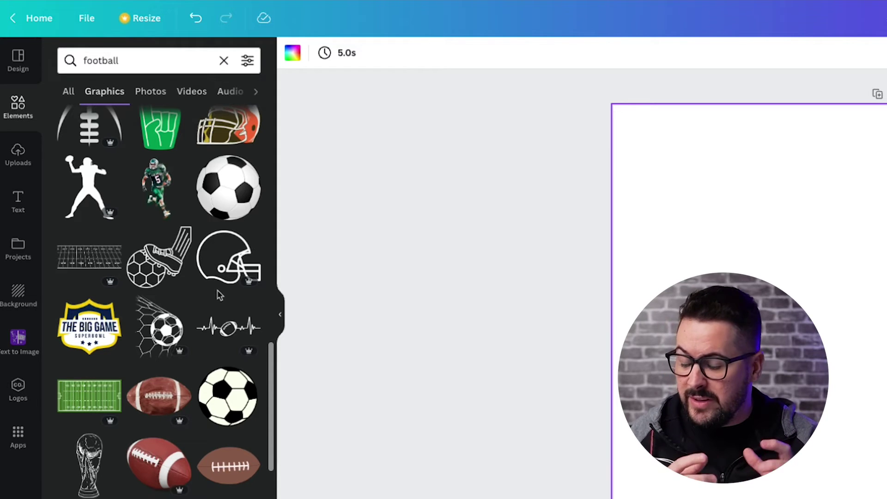
scroll(212, 430, "down", 3)
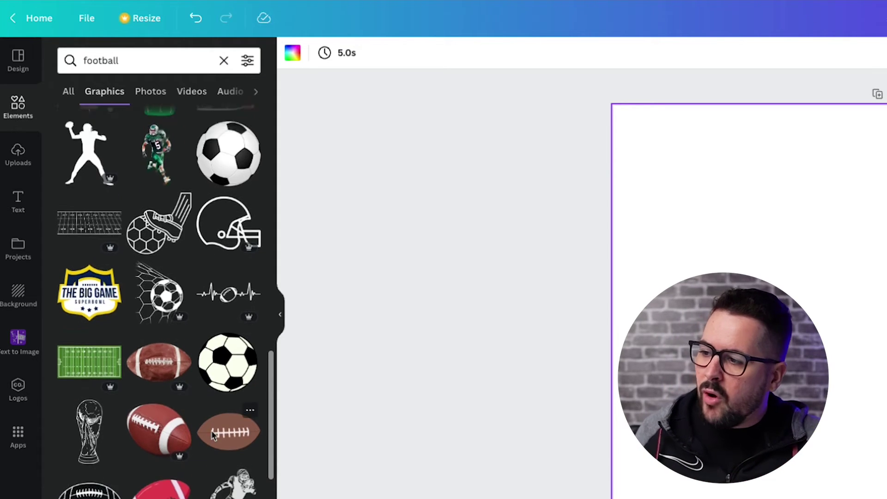
scroll(220, 434, "up", 7)
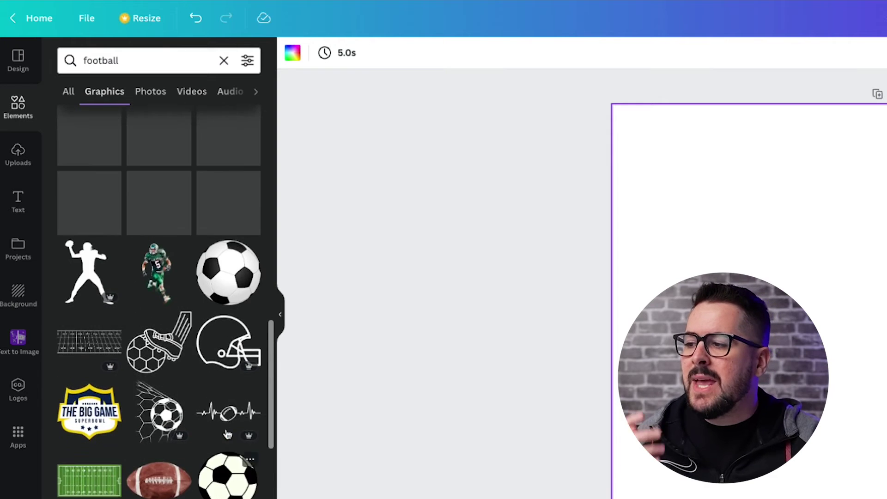
scroll(226, 434, "up", 5)
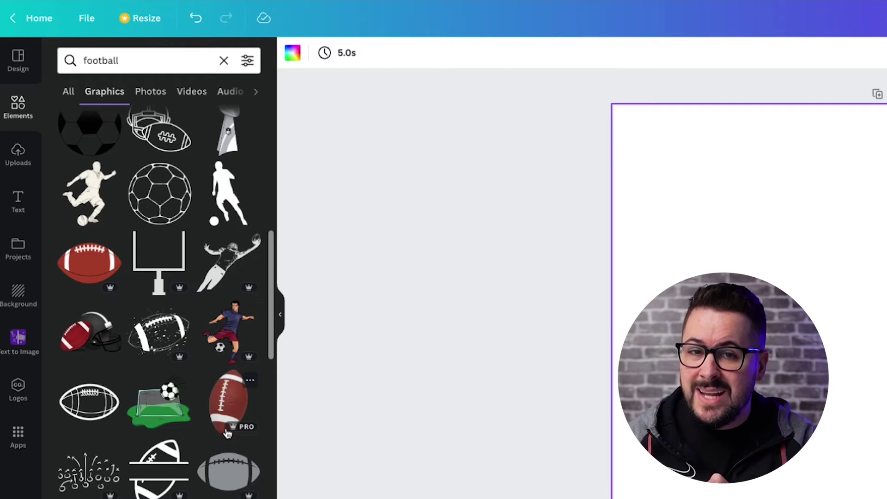
scroll(227, 433, "up", 3)
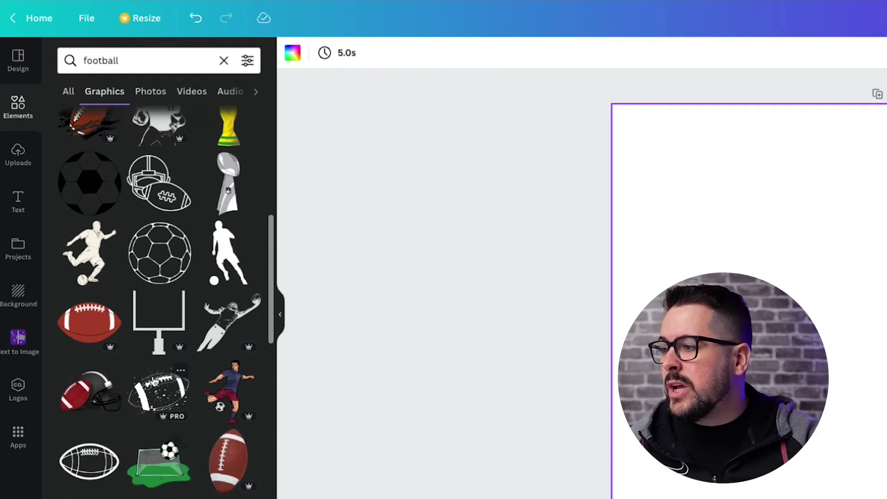
left_click(86, 325)
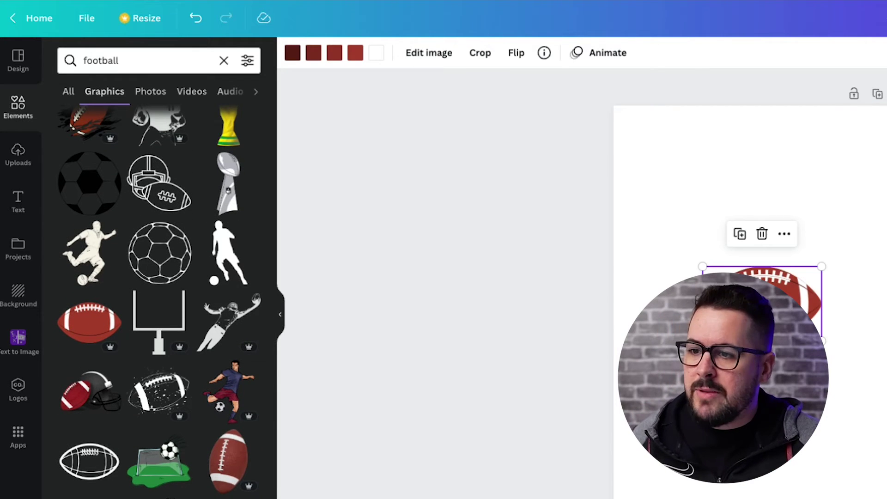
left_click_drag(821, 341, 787, 318)
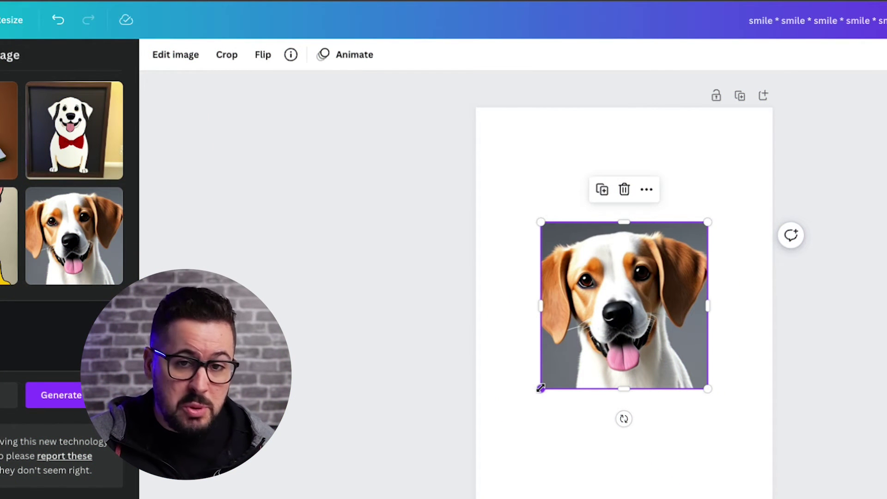
Enlarge the generated beagle image and move it up and to the right
left_click_drag(541, 388, 483, 445)
left_click_drag(595, 400, 628, 365)
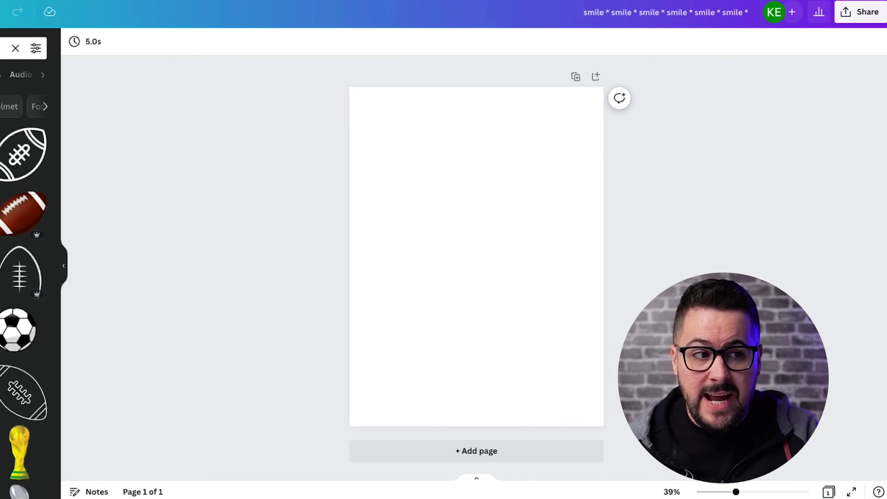
Import the robots image, enlarge and reposition it, and remove its background with BG Remover
left_click_drag(886, 217, 494, 243)
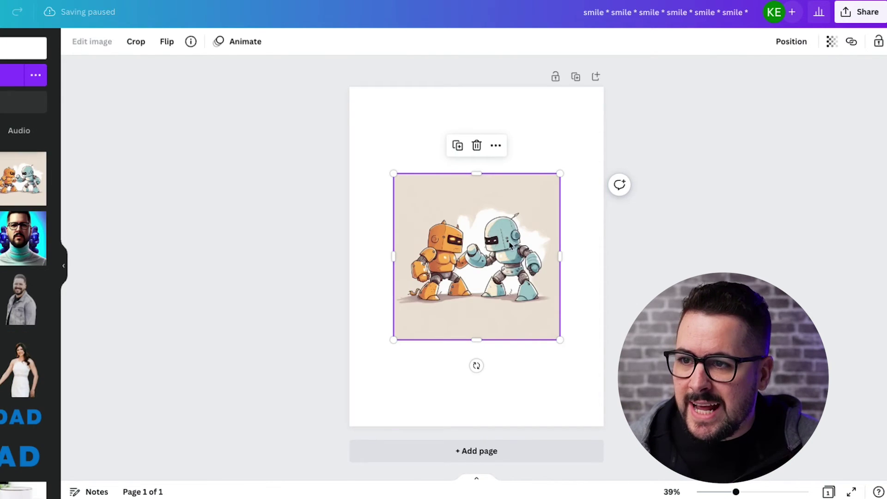
left_click_drag(559, 339, 599, 378)
left_click_drag(564, 350, 551, 332)
left_click_drag(584, 361, 560, 341)
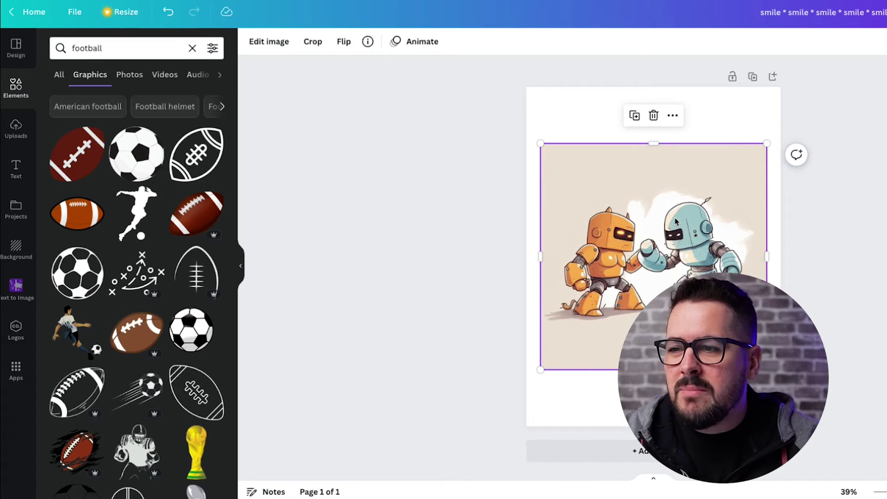
left_click(275, 46)
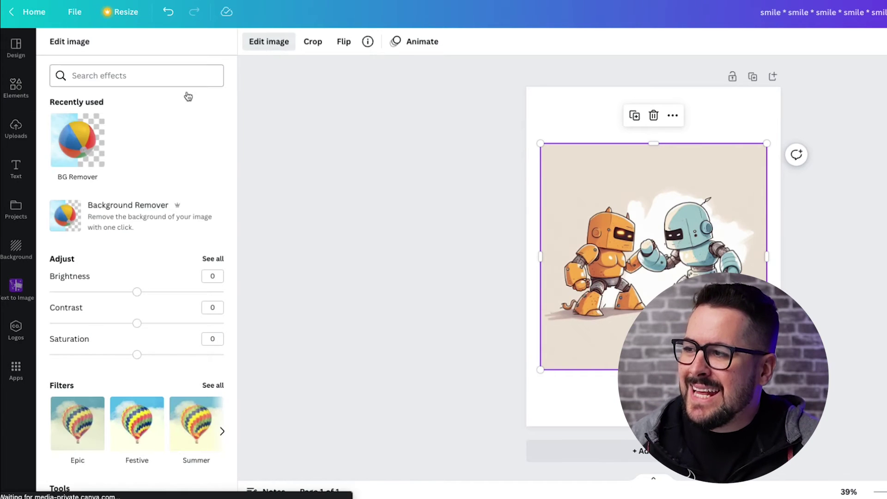
left_click(84, 145)
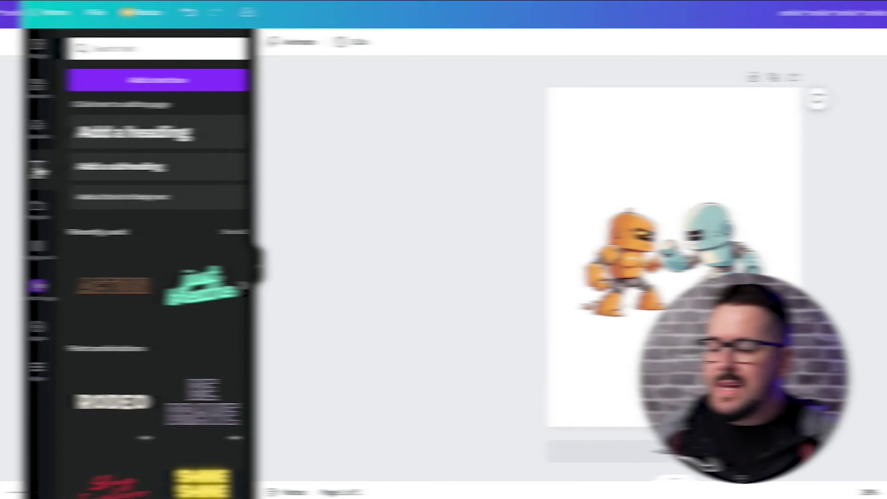
Add a plain text box from the Text panel, then delete it again
left_click(17, 168)
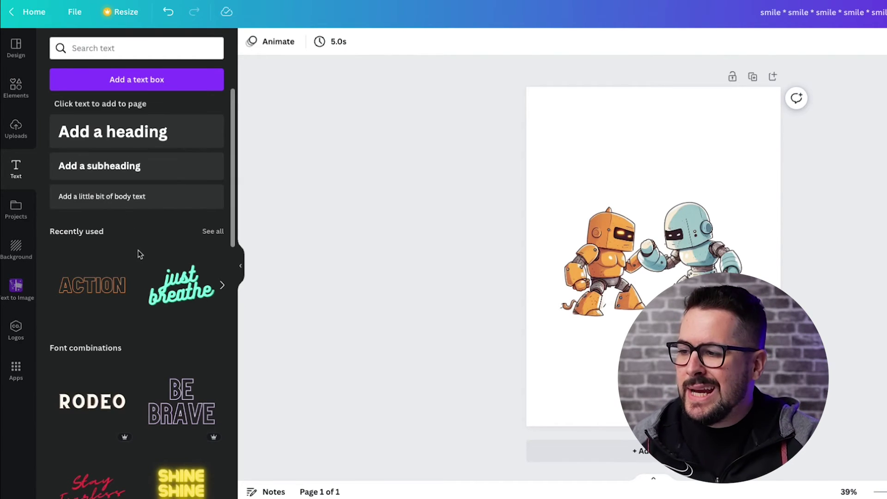
scroll(140, 254, "down", 2)
scroll(139, 254, "up", 2)
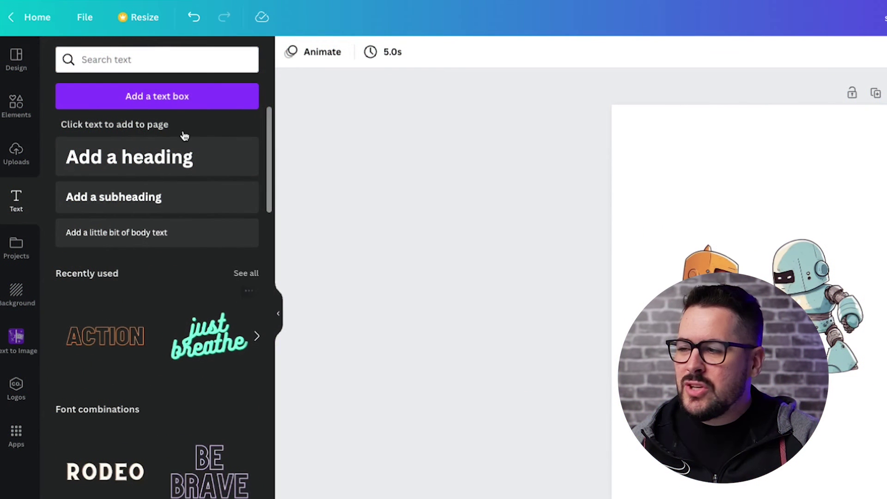
left_click(154, 106)
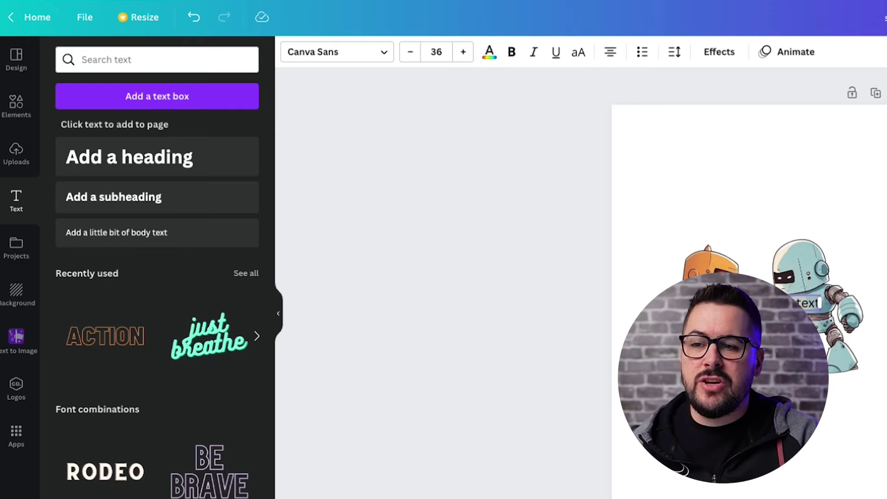
key("Escape")
left_click(811, 314)
left_click(760, 263)
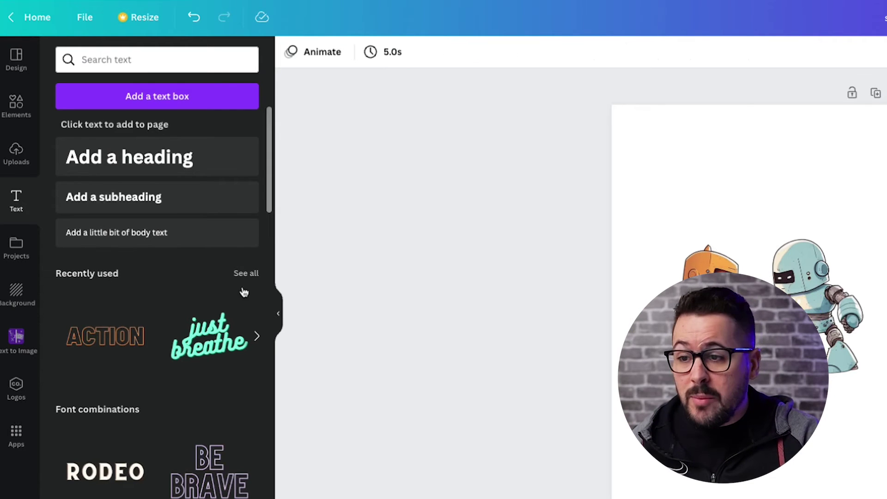
Scroll the Text panel's font combinations down to the Press Start preset
scroll(173, 347, "down", 2)
scroll(174, 347, "down", 1)
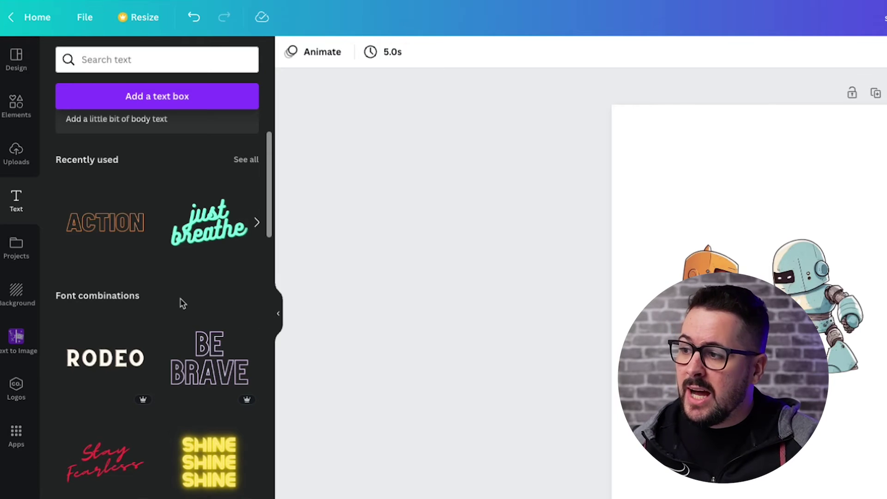
scroll(180, 300, "down", 7)
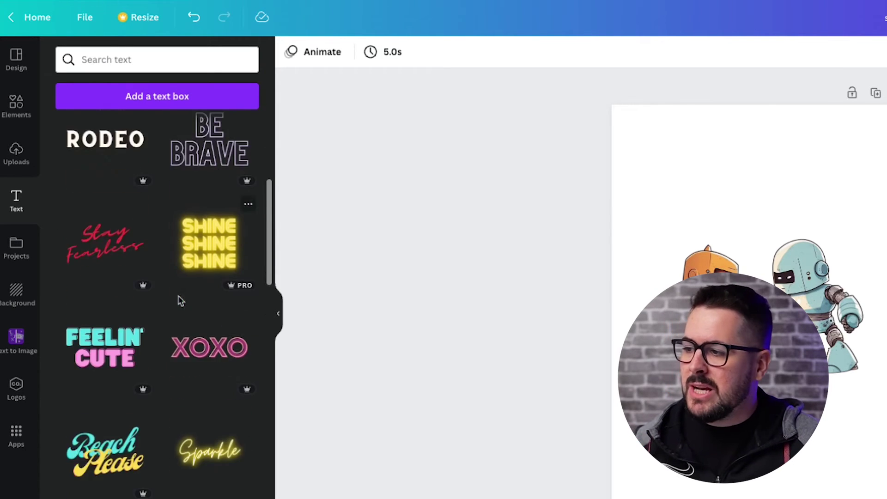
scroll(179, 300, "down", 6)
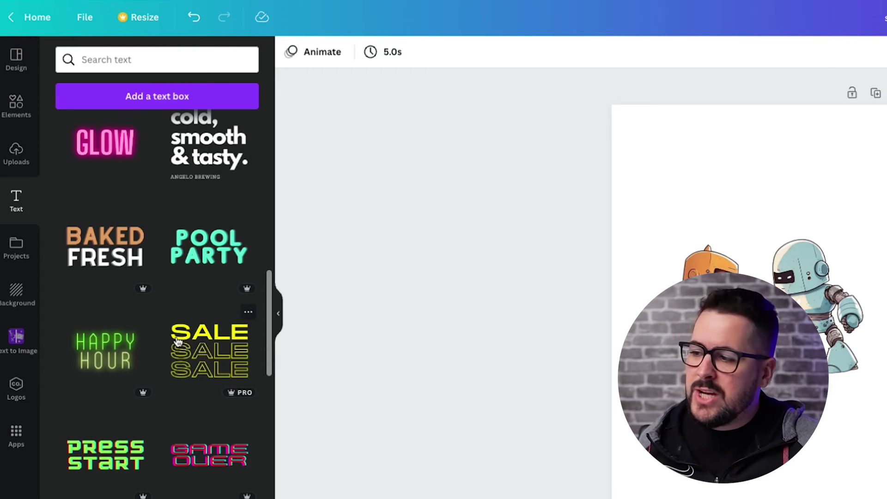
scroll(177, 340, "down", 2)
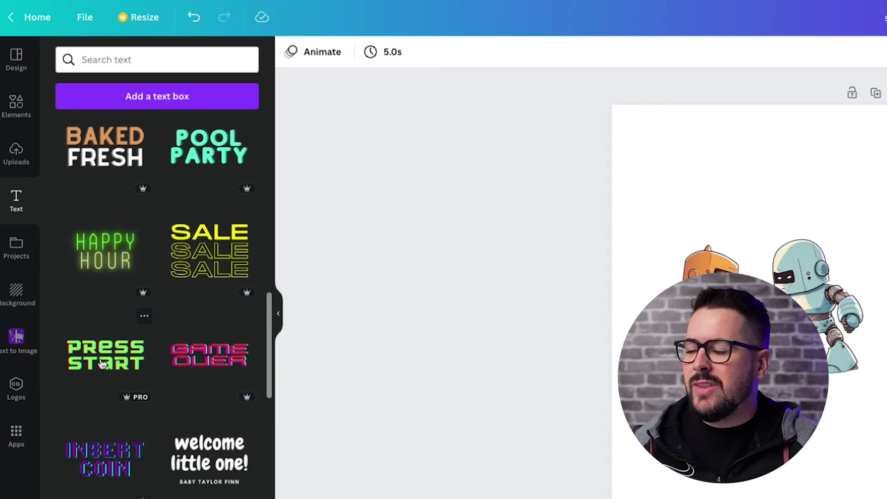
Add the Press Start heading above the robots and retype it as 'BOT VS BOT'
left_click(103, 362)
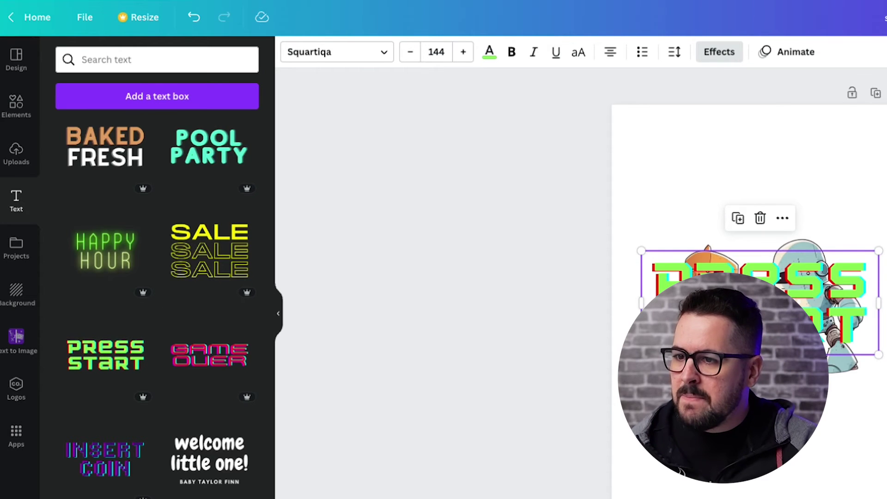
left_click_drag(841, 302, 840, 190)
double_click(683, 180)
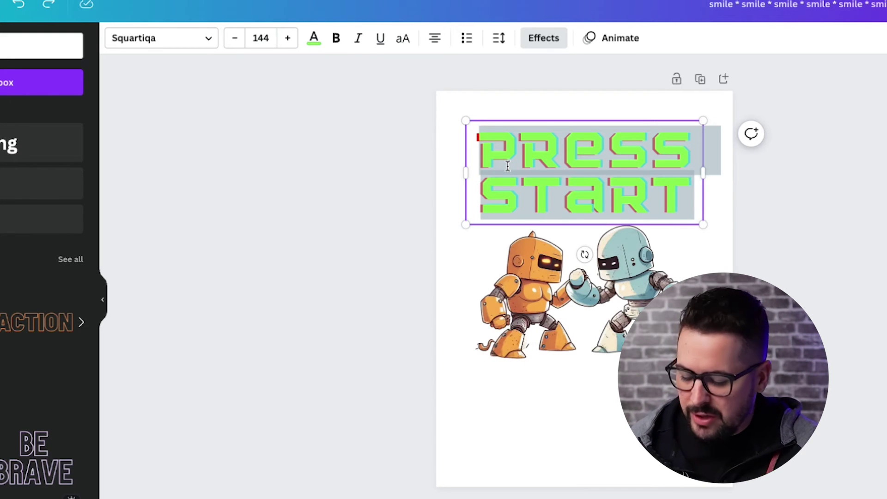
type("BOT VS")
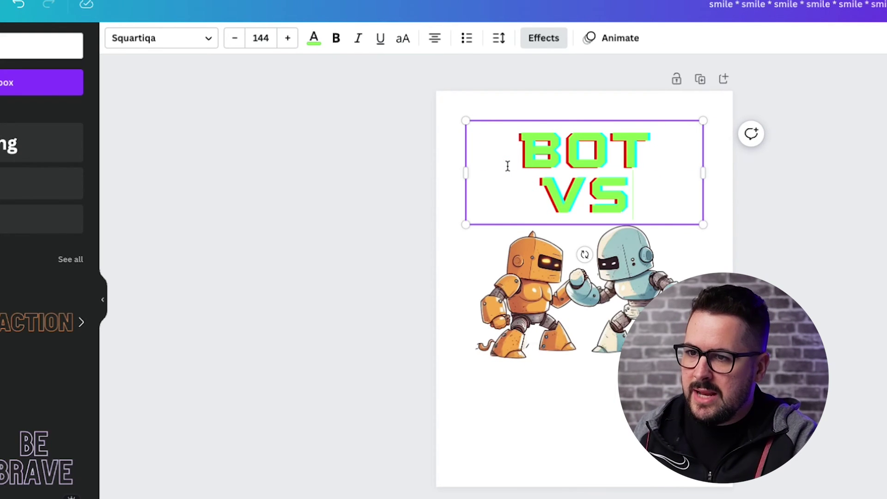
type(" BOT")
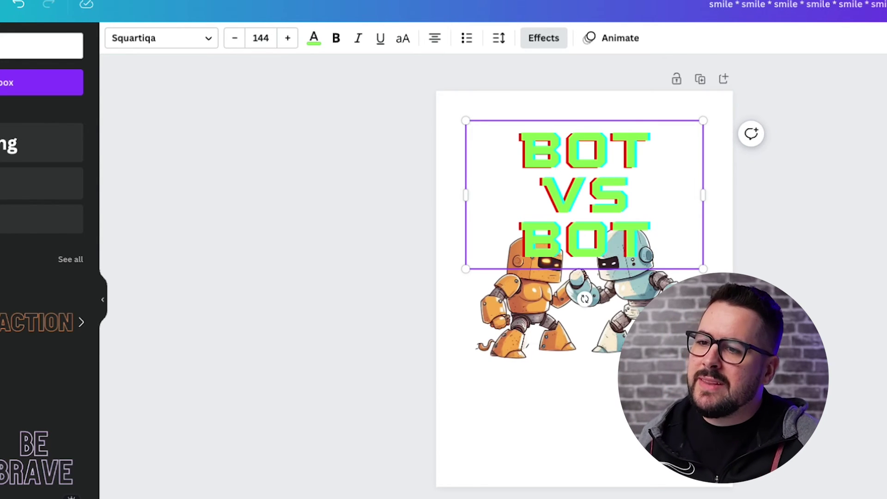
key("Escape")
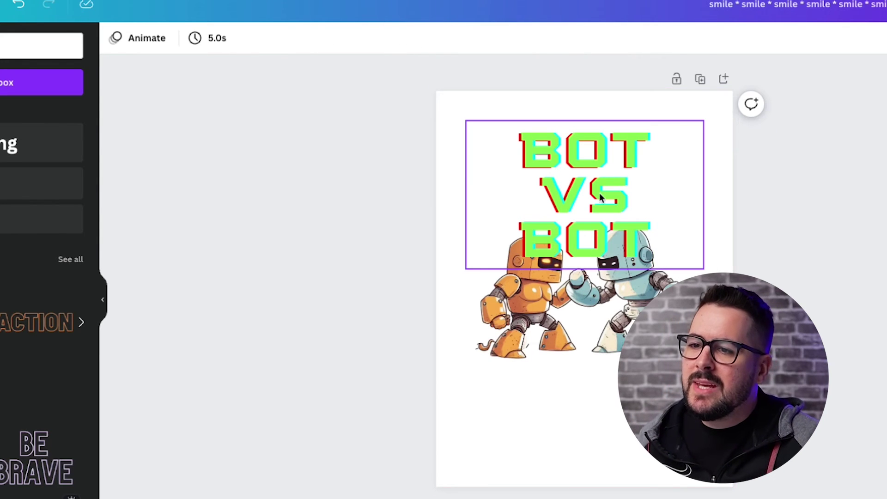
Remove the glitch effect from the BOT VS BOT text by setting Effects to None
left_click(635, 225)
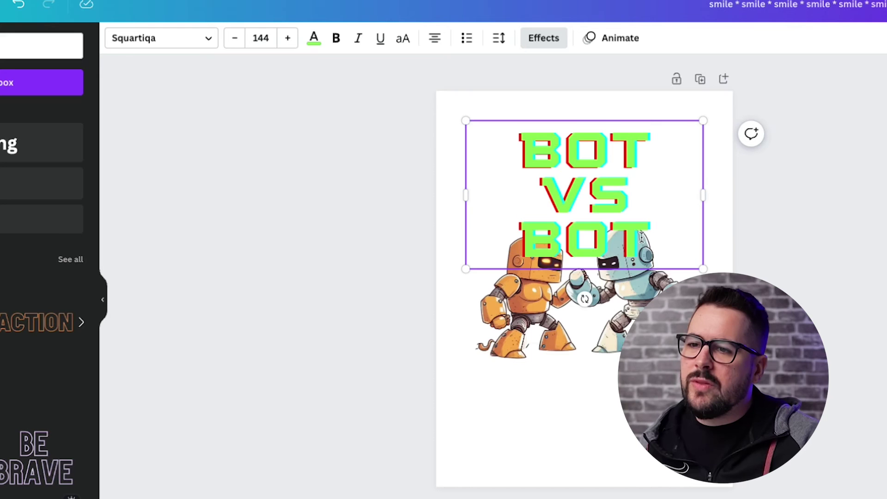
left_click_drag(637, 243, 478, 149)
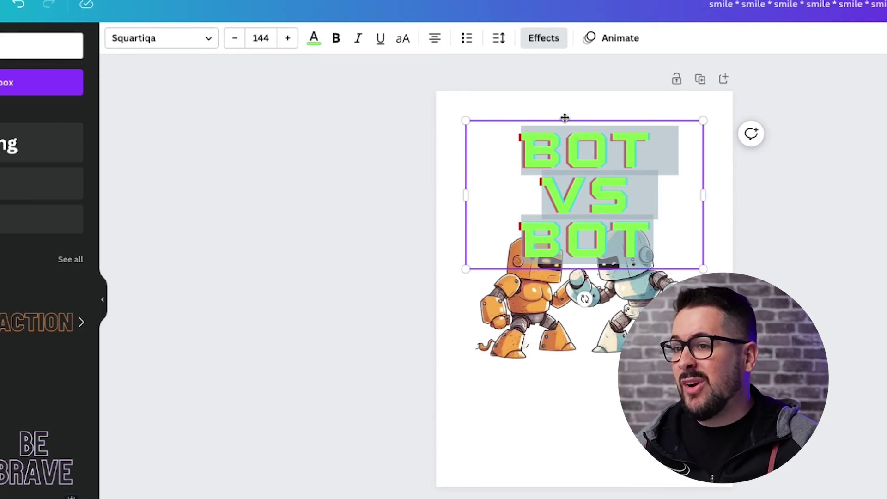
left_click(534, 41)
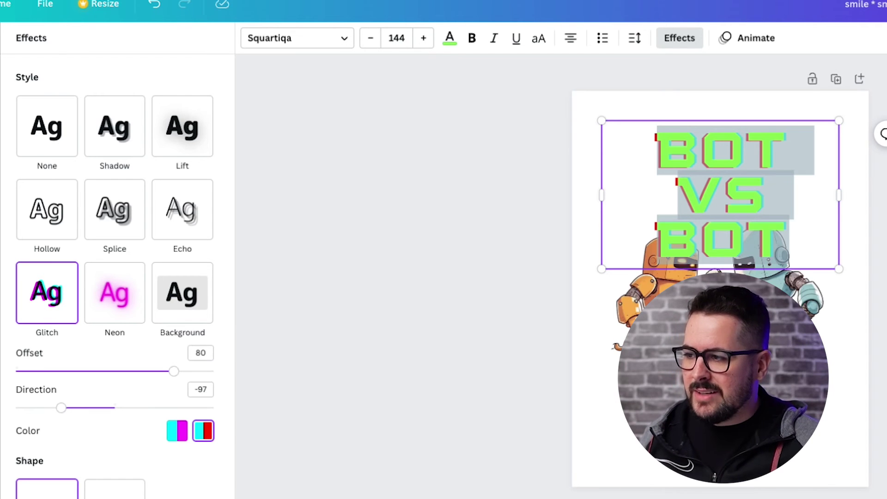
left_click(45, 135)
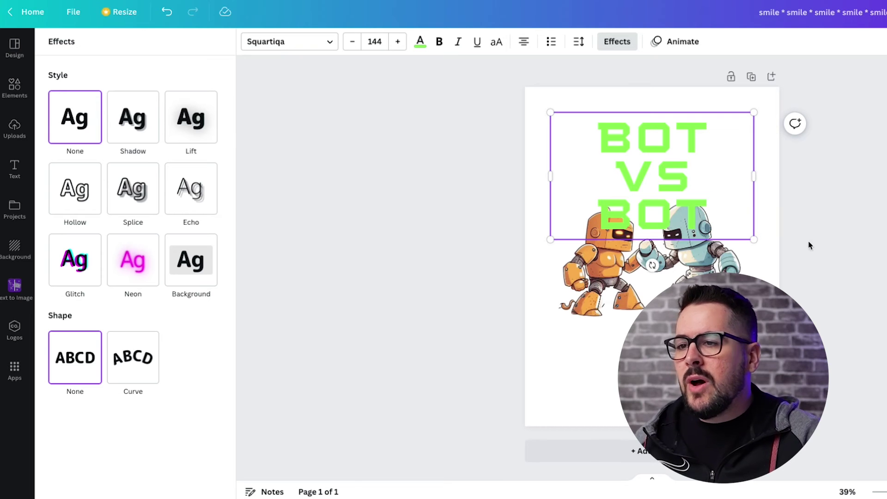
key("Escape")
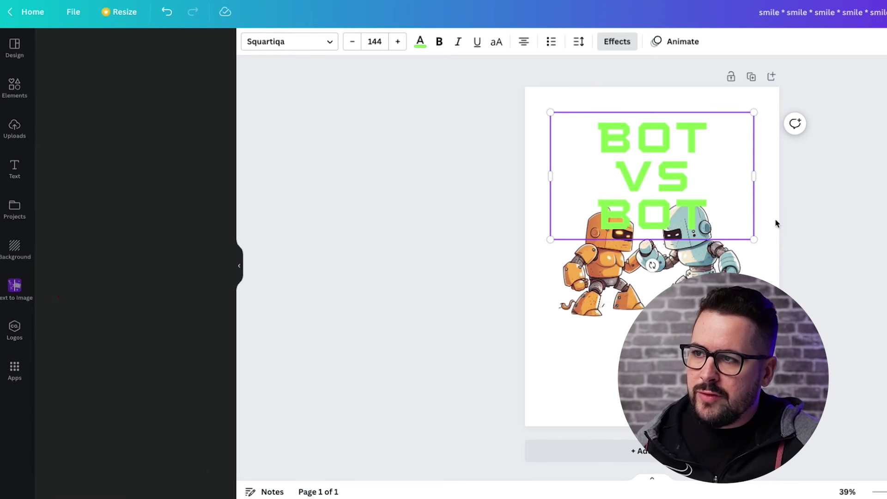
left_click(763, 191)
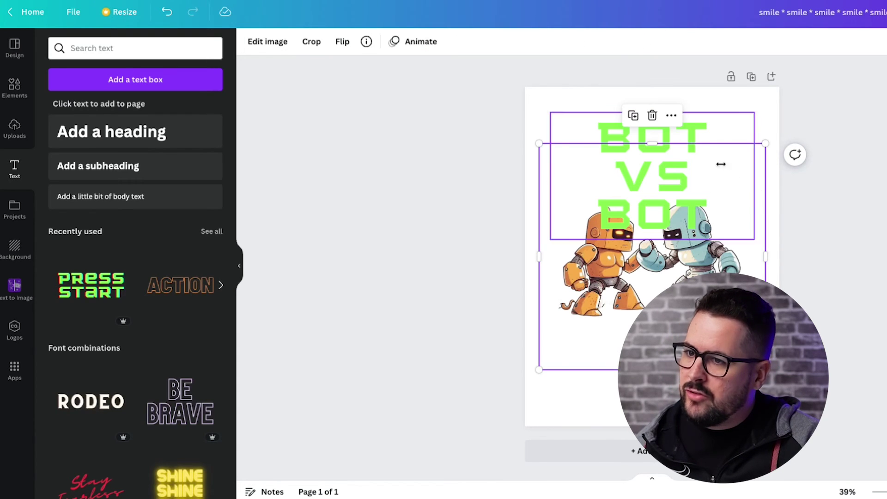
left_click(614, 134)
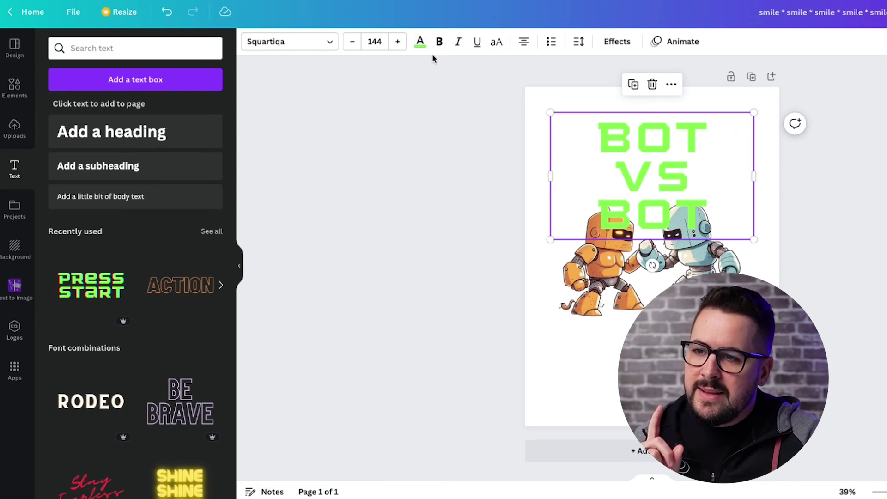
Colour the BOT VS BOT text with the orange Photo Colors swatch matching the left robot
left_click(420, 43)
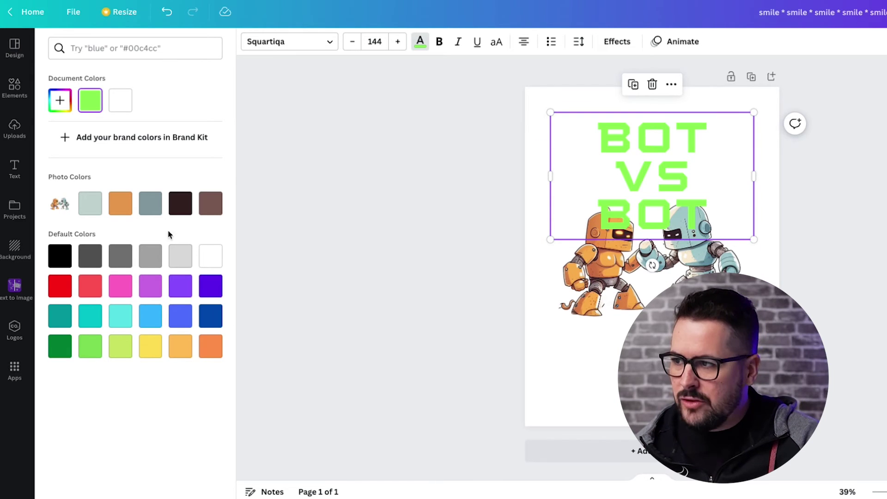
left_click(92, 210)
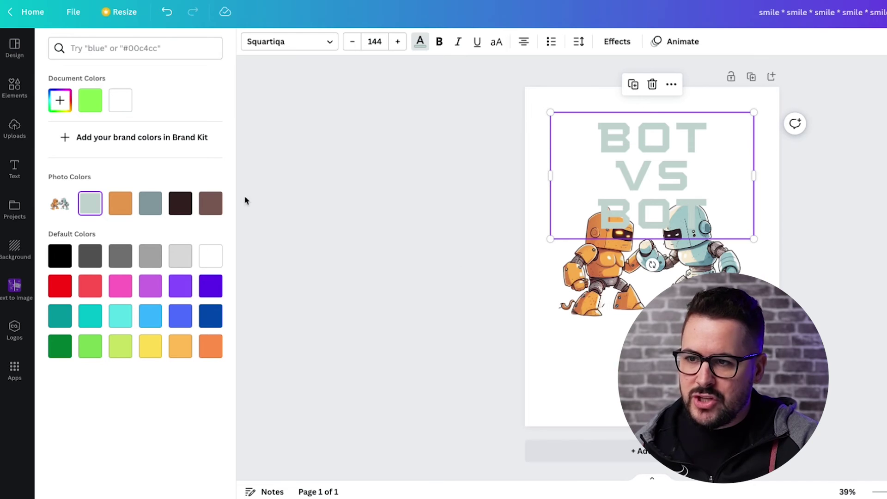
left_click(120, 208)
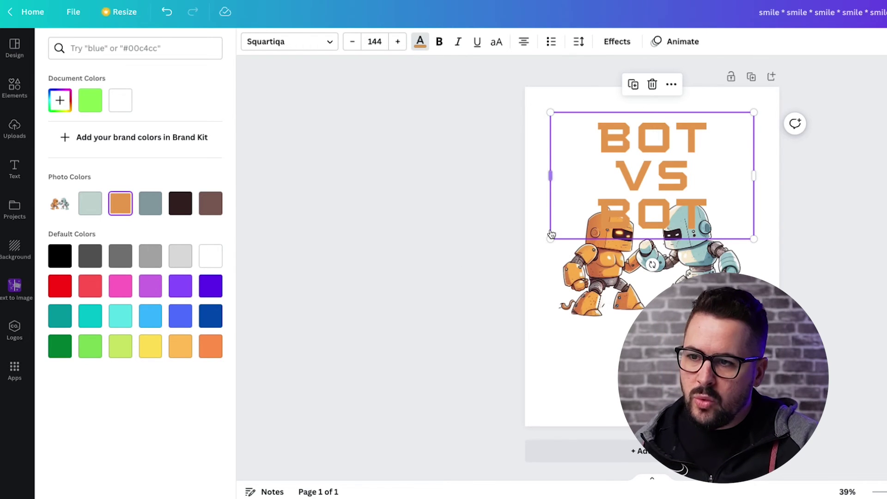
left_click(150, 208)
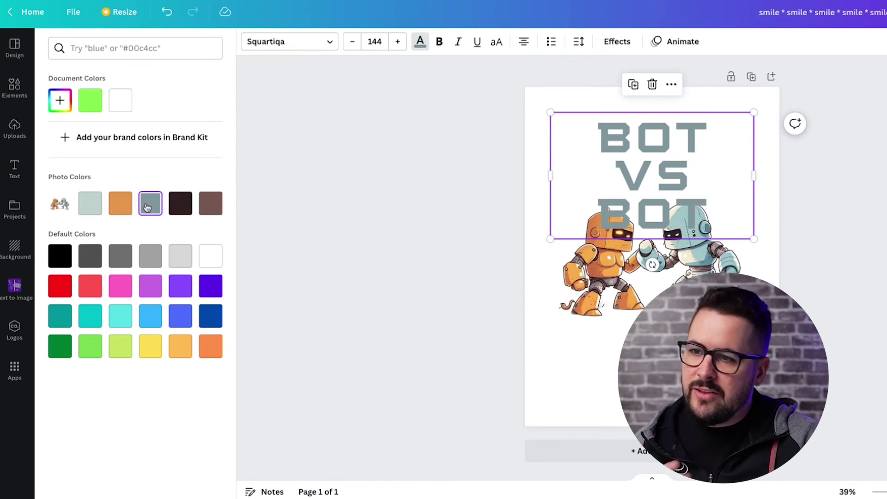
left_click(118, 204)
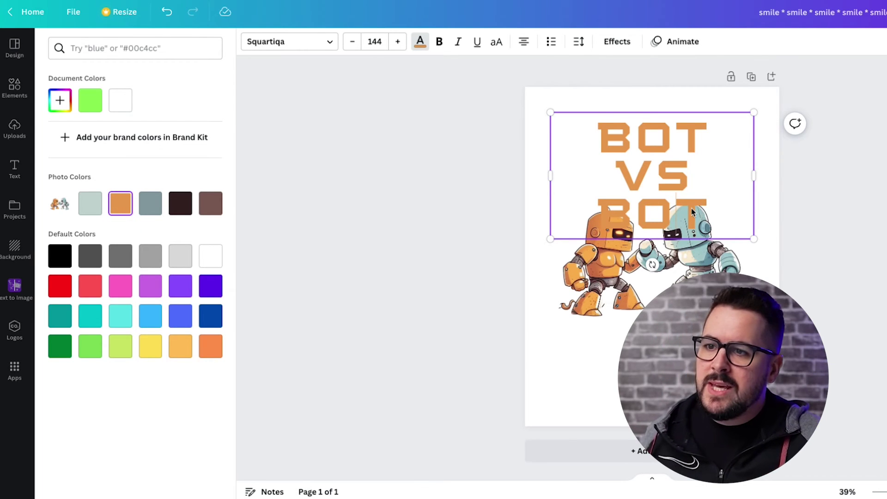
Widen the title box and set the font size to 75 so BOT VS BOT fits one line
left_click_drag(724, 211, 563, 132)
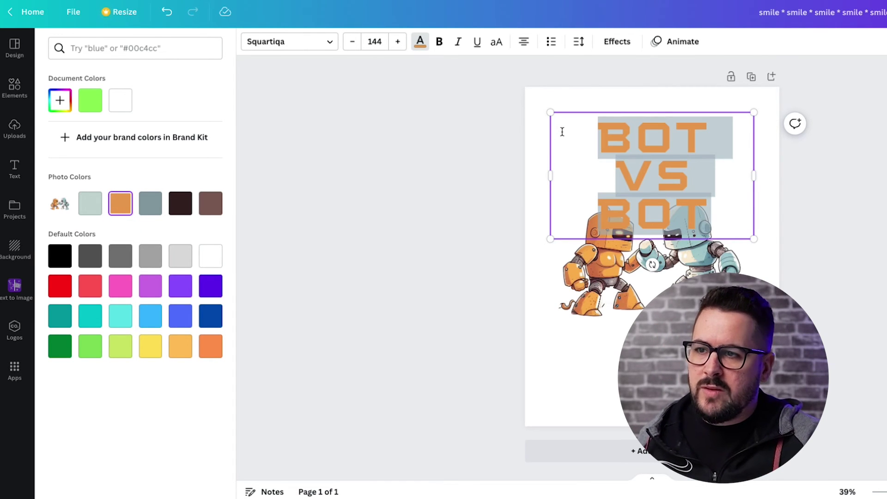
left_click_drag(752, 175, 752, 200)
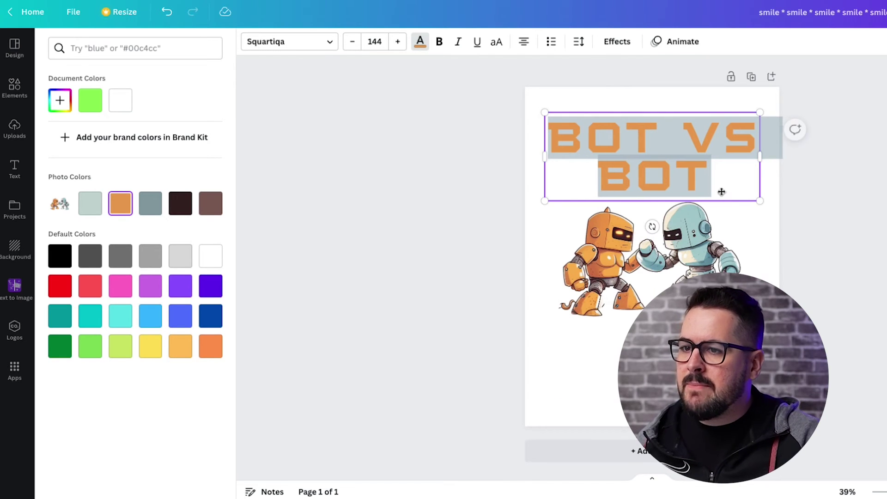
left_click(371, 42)
type("800")
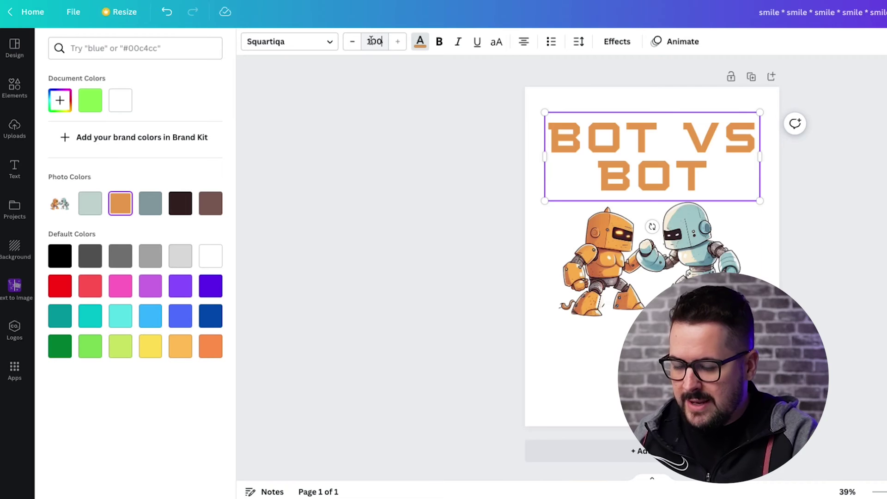
key("Return")
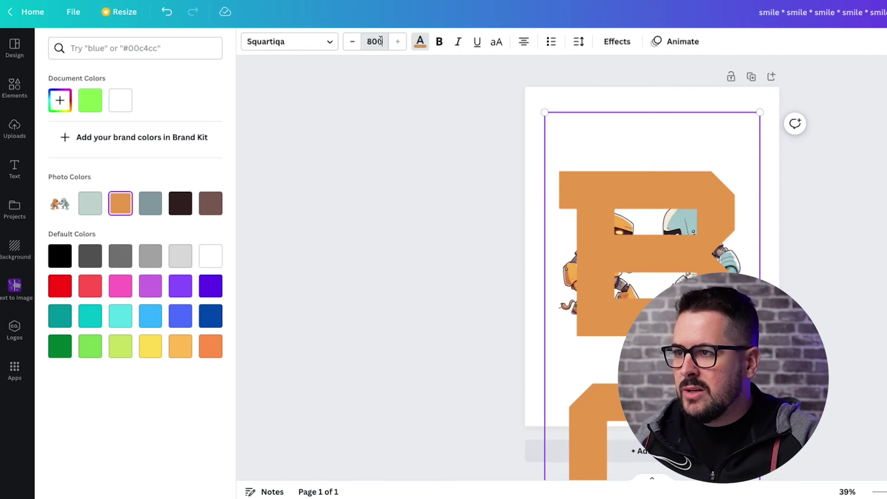
left_click(374, 41)
type("100")
key("Return")
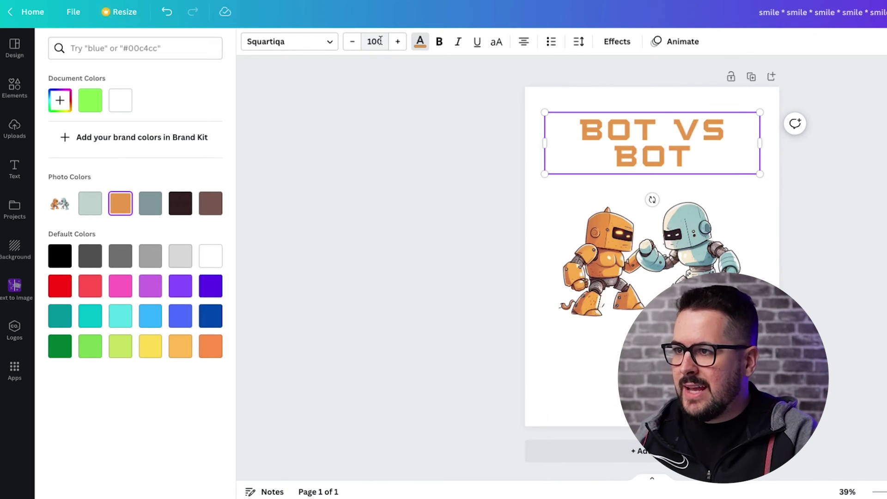
left_click(373, 42)
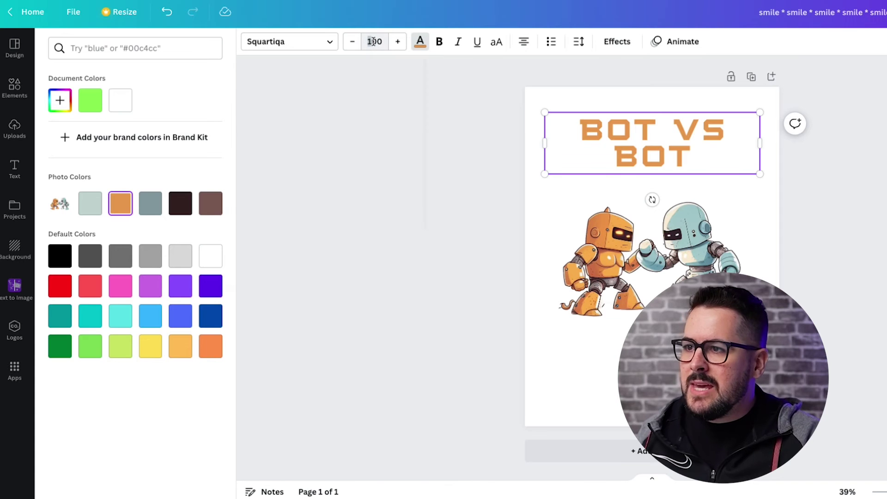
left_click(374, 42)
left_click(373, 41)
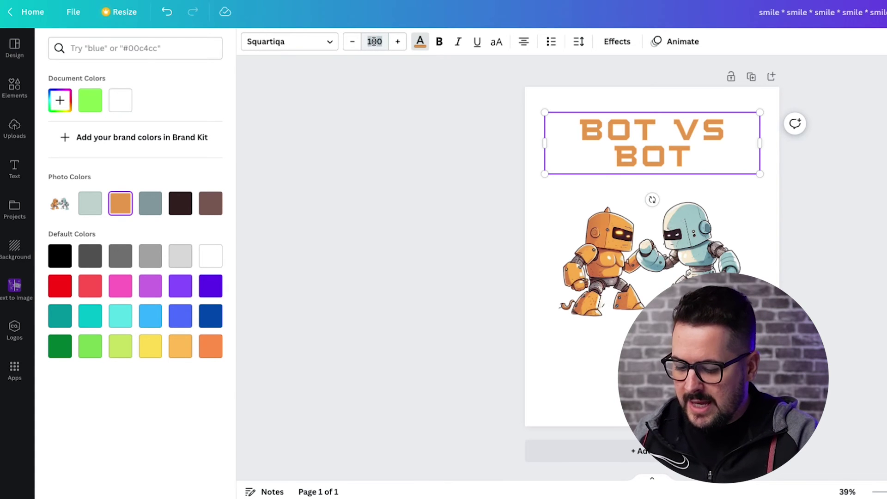
key("BackSpace")
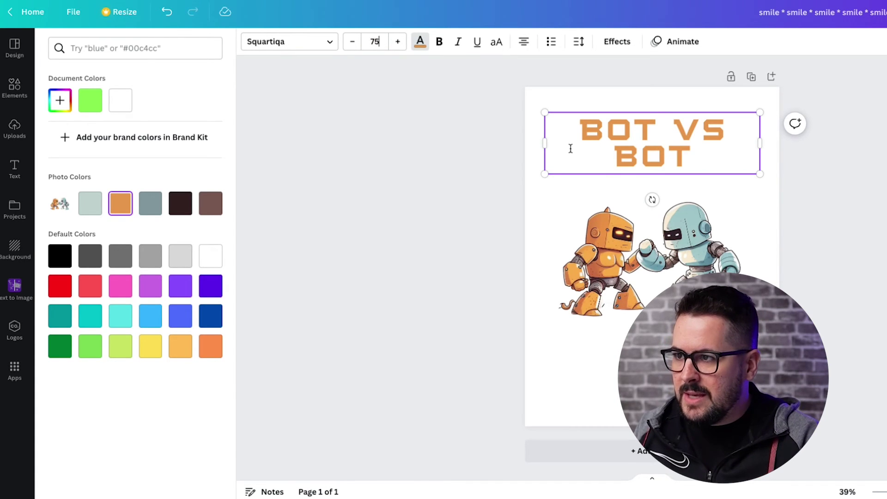
left_click(583, 172)
Move the BOT VS BOT title down to sit just above the robots
left_click(681, 129)
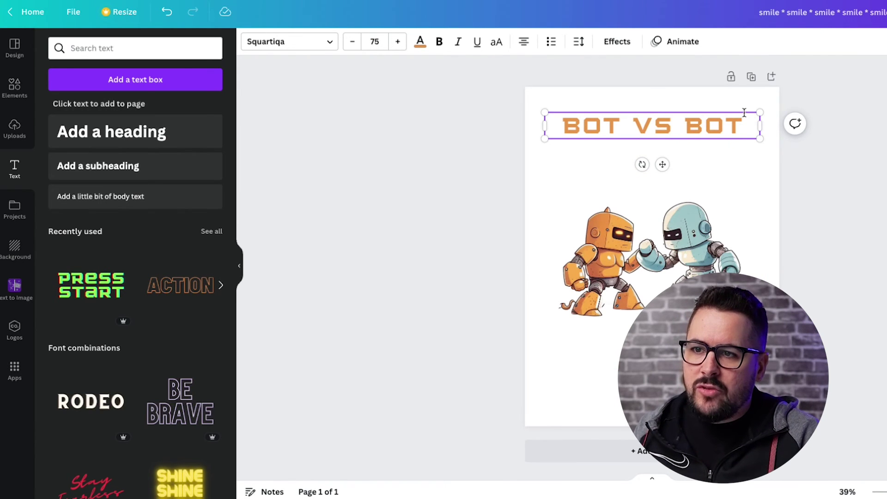
left_click_drag(743, 112, 744, 167)
left_click(824, 221)
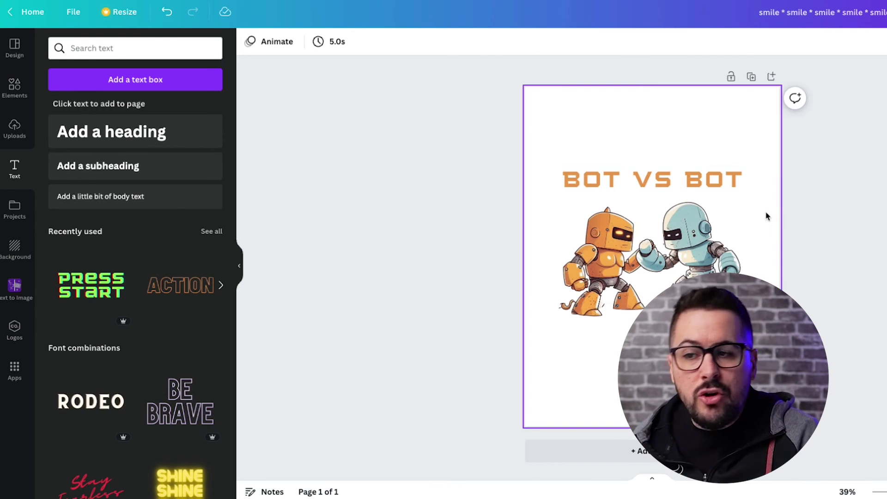
left_click(729, 185)
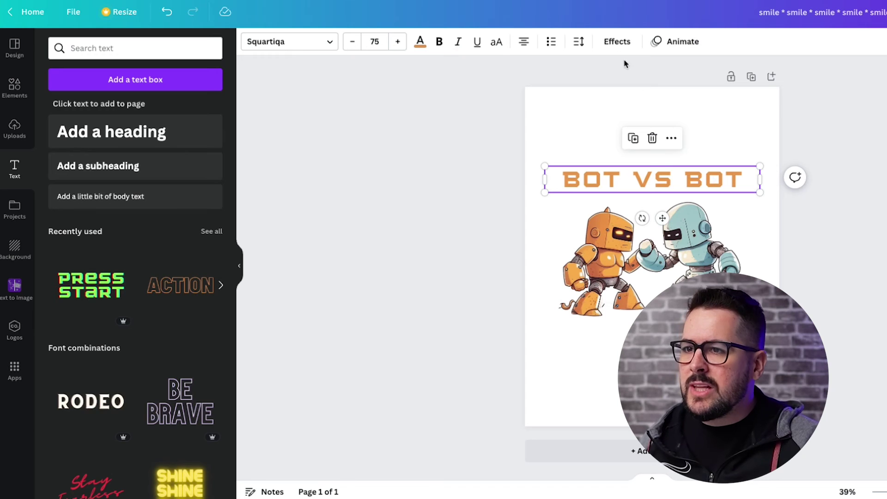
Apply the Curve effect at 70 to BOT VS BOT, enlarge it to 117 and centre it
left_click(614, 42)
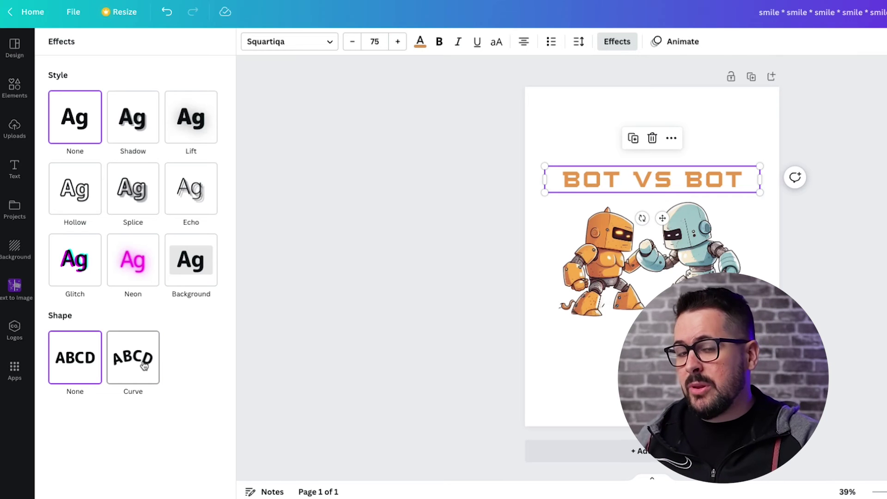
left_click(125, 363)
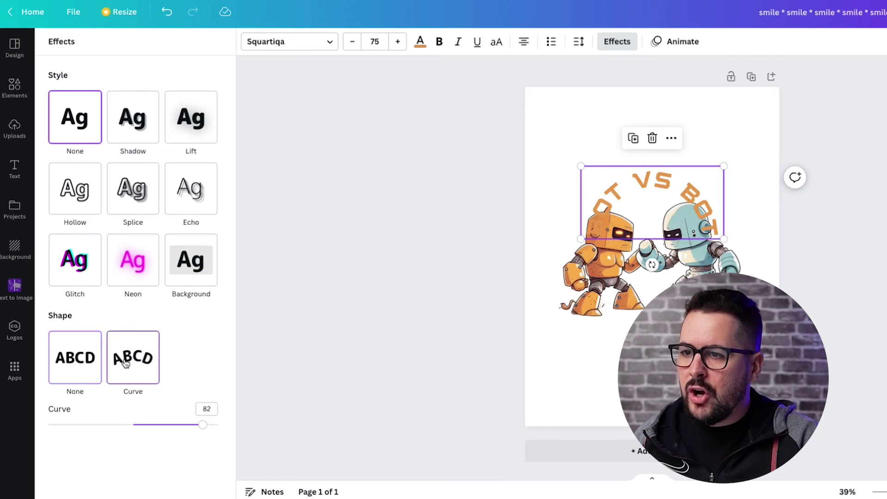
left_click_drag(694, 197, 695, 173)
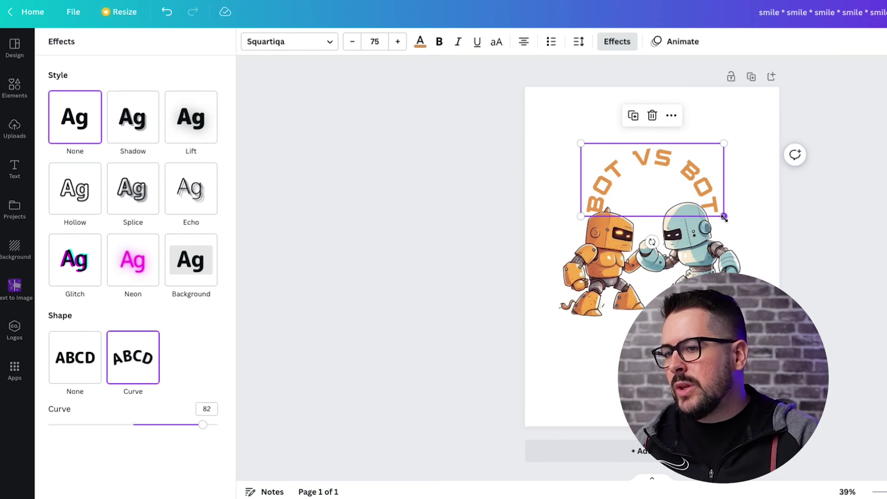
left_click_drag(723, 217, 803, 256)
left_click_drag(761, 212, 719, 213)
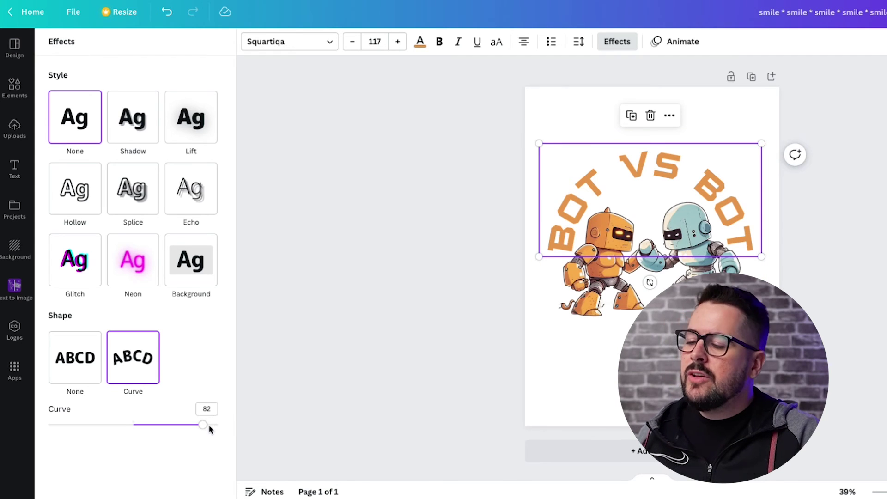
left_click_drag(203, 428, 193, 428)
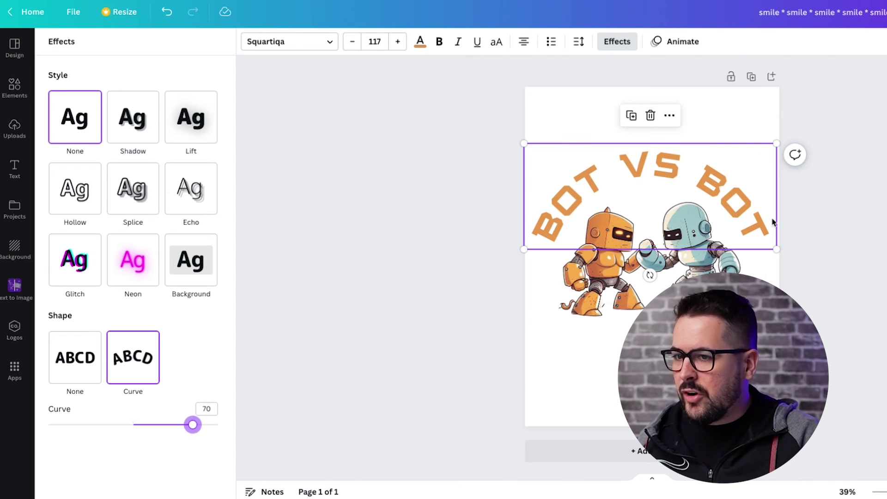
left_click_drag(773, 223, 767, 234)
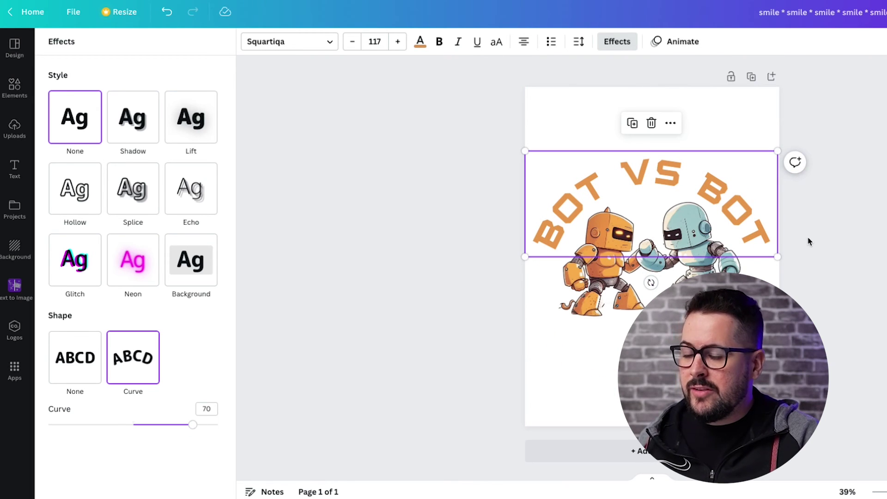
key("Escape")
Increase the curved title's letter spacing with the Spacing slider
left_click(820, 270)
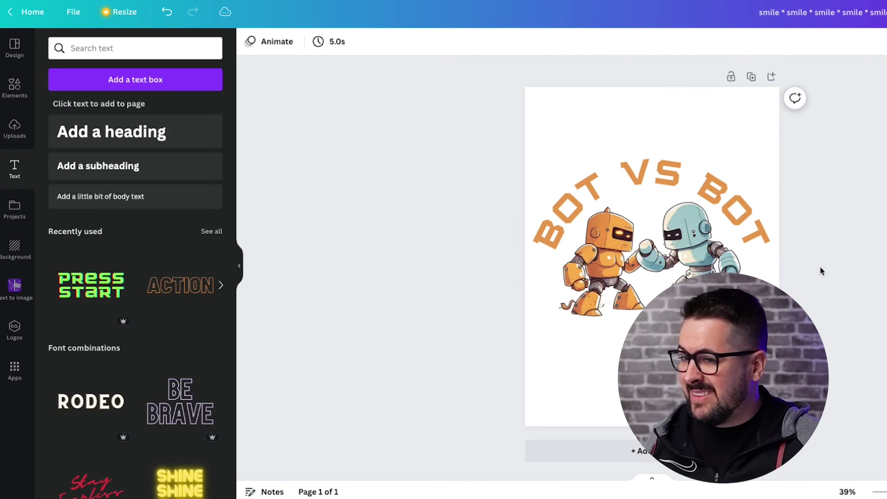
left_click(753, 217)
left_click(752, 216)
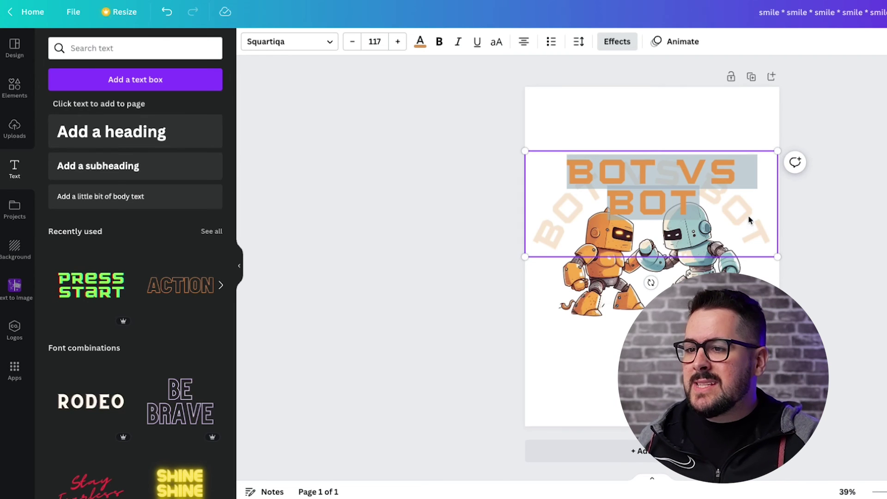
left_click(577, 42)
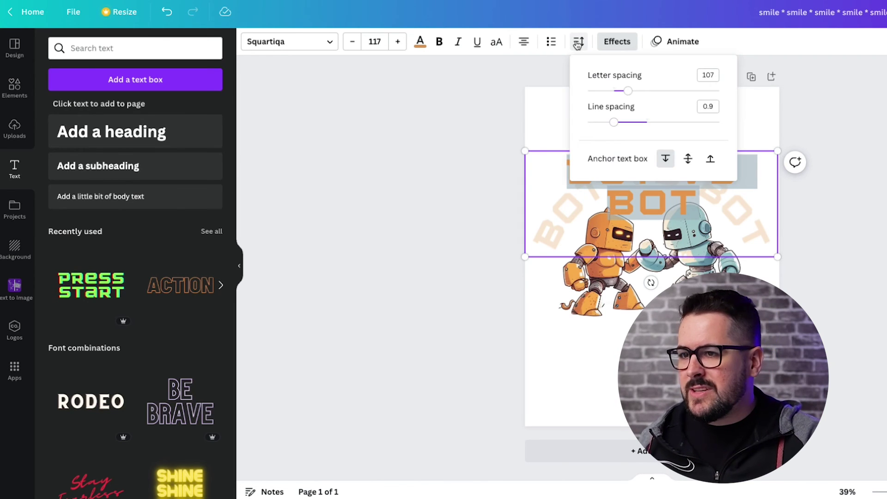
left_click_drag(629, 92, 649, 96)
left_click(878, 206)
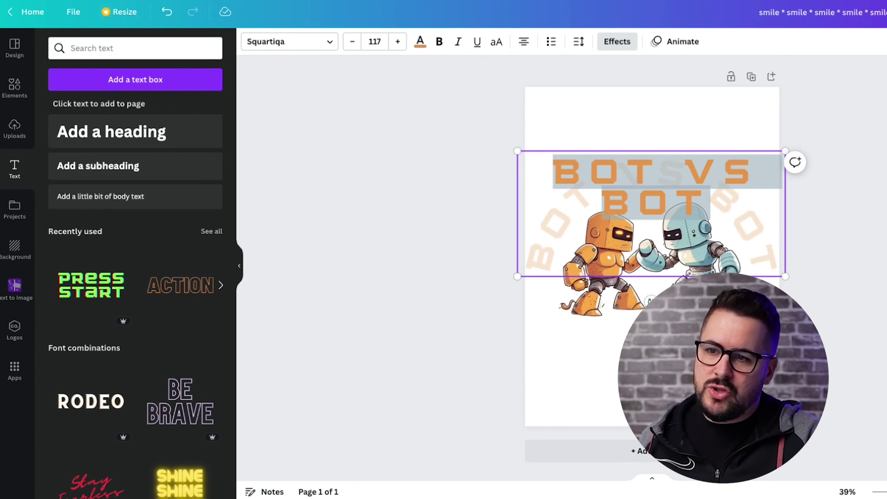
Tighten the title's letter spacing from 268 down to 153
left_click(879, 207)
left_click(734, 210)
left_click(733, 210)
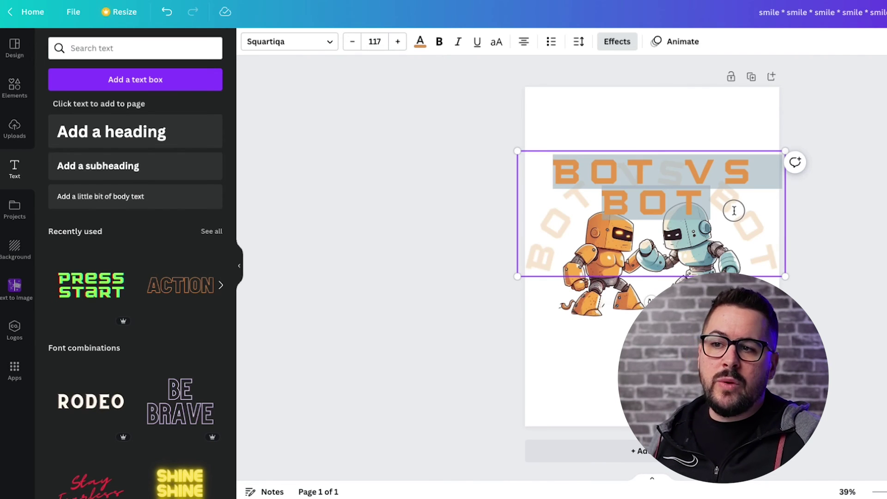
left_click(581, 46)
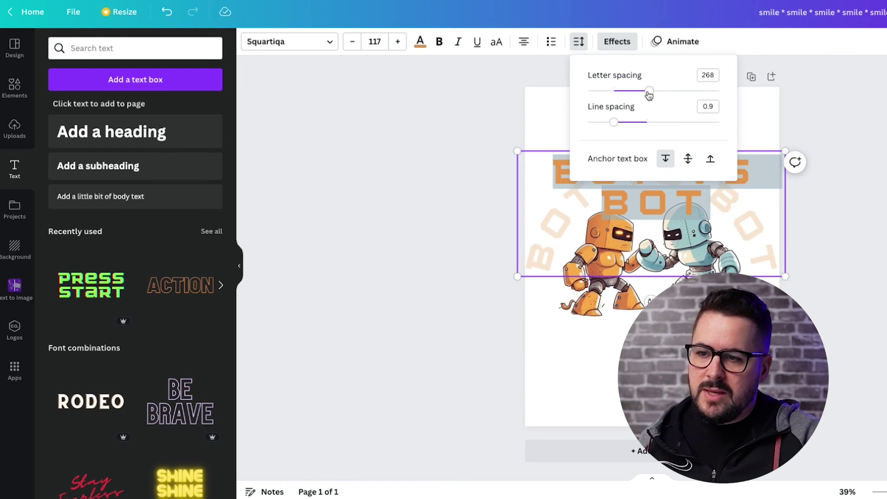
left_click_drag(648, 96, 635, 96)
left_click(827, 139)
left_click(854, 188)
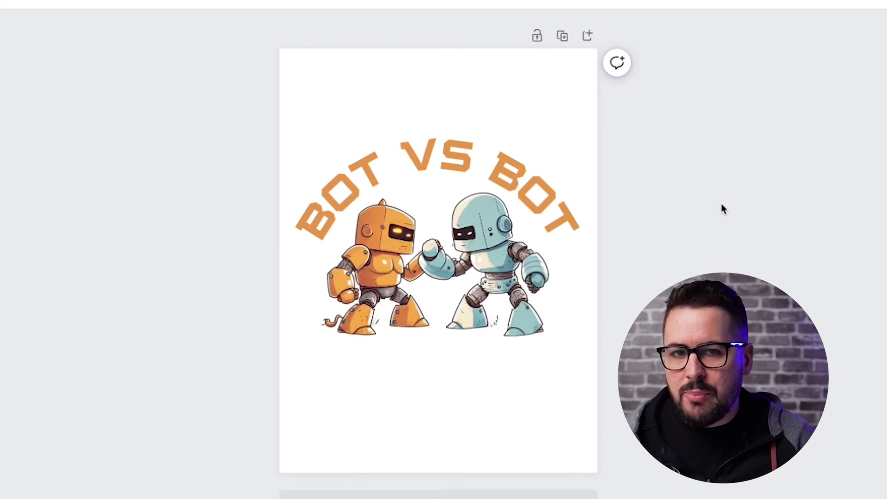
Lift the orange curved title a little higher over the robots, then deselect it
left_click_drag(550, 199, 550, 189)
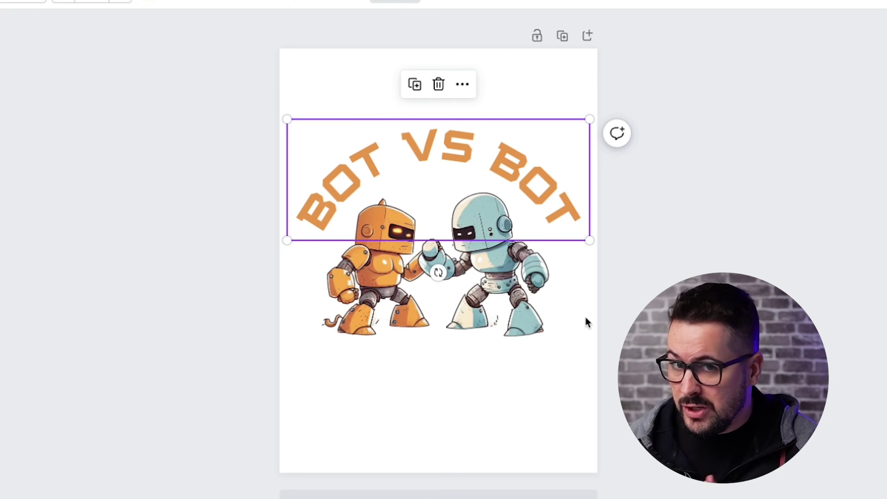
left_click(771, 274)
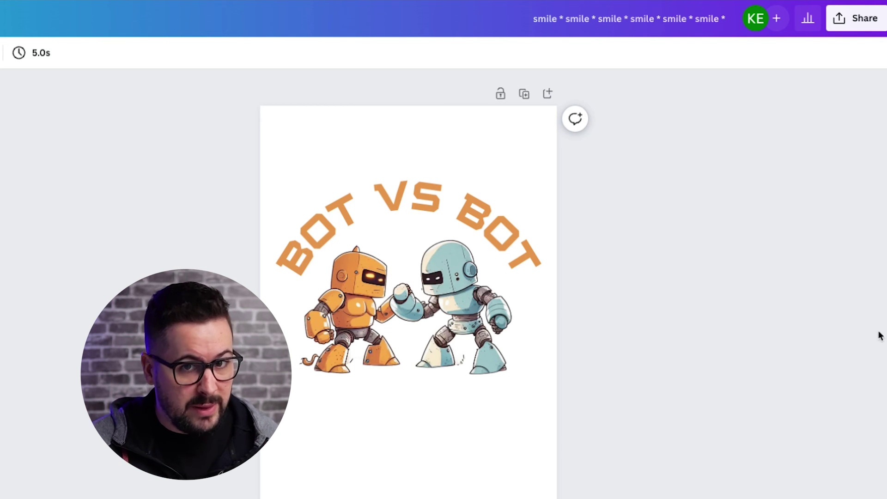
Download a transparent-background PNG at maximum size 3.125× (4,687 × 6,250 px)
left_click(857, 29)
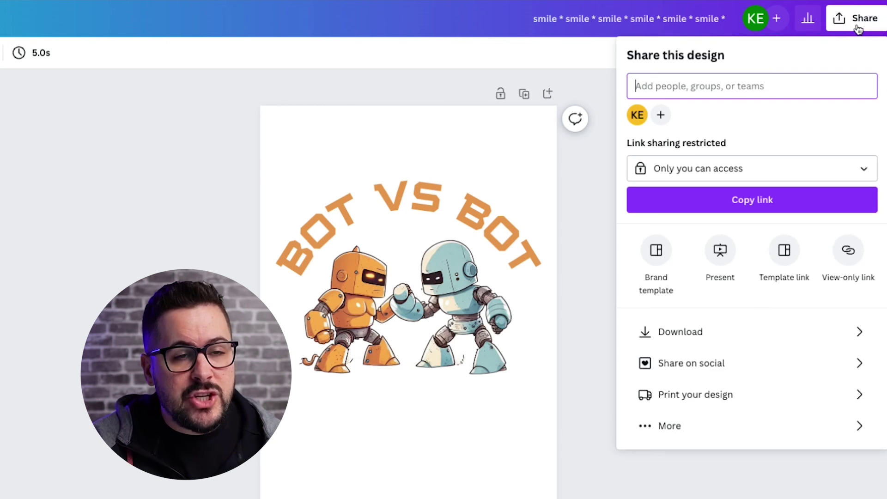
left_click(728, 333)
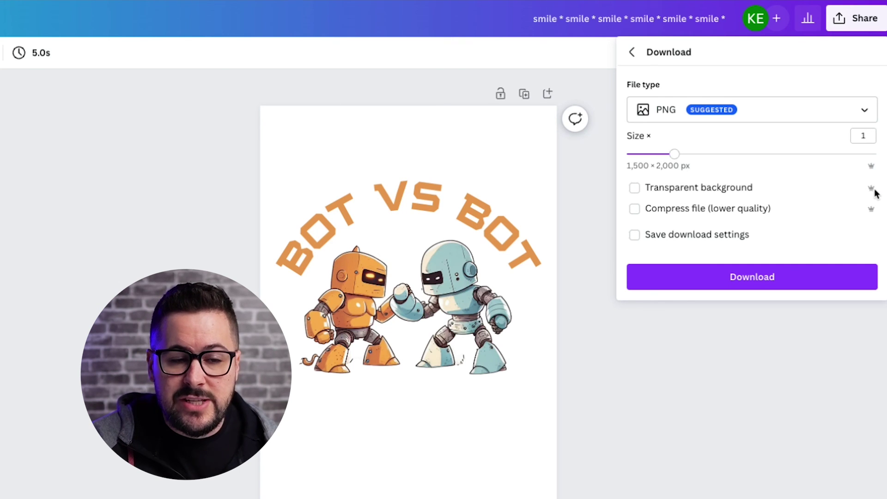
left_click(634, 188)
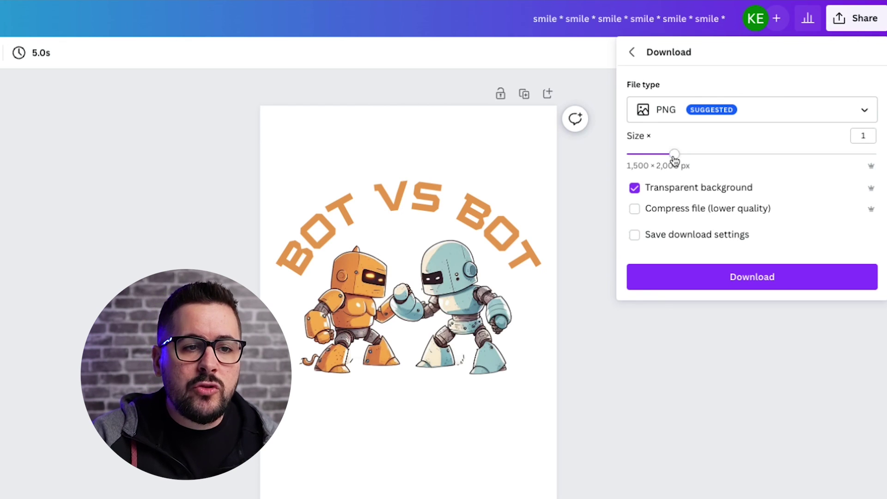
left_click_drag(675, 160, 876, 156)
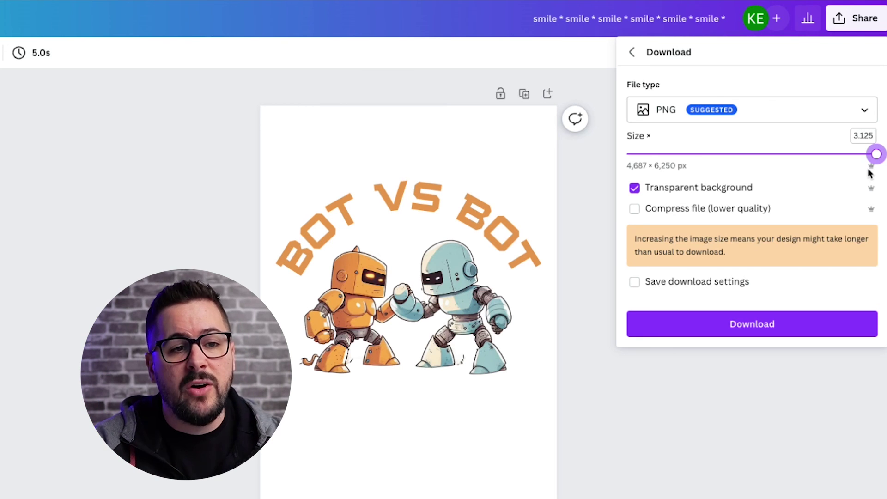
left_click(760, 331)
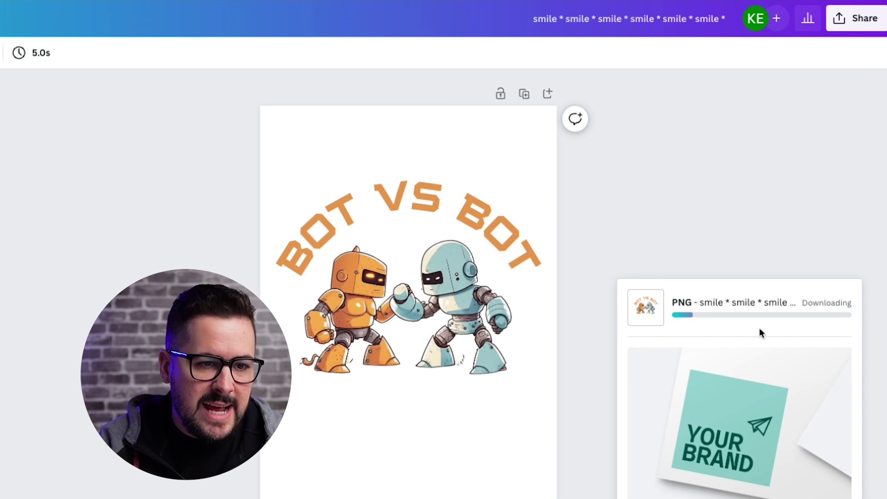